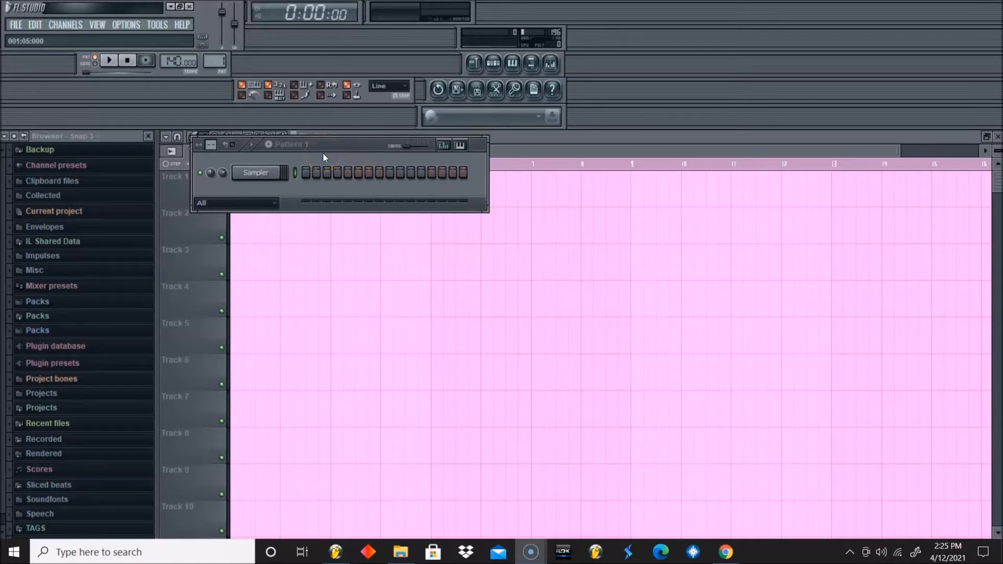
Replace the Sampler channel in Pattern 1 with the Sytrus synthesizer and reposition its plugin window
right_click(271, 177)
mouse_move(330, 320)
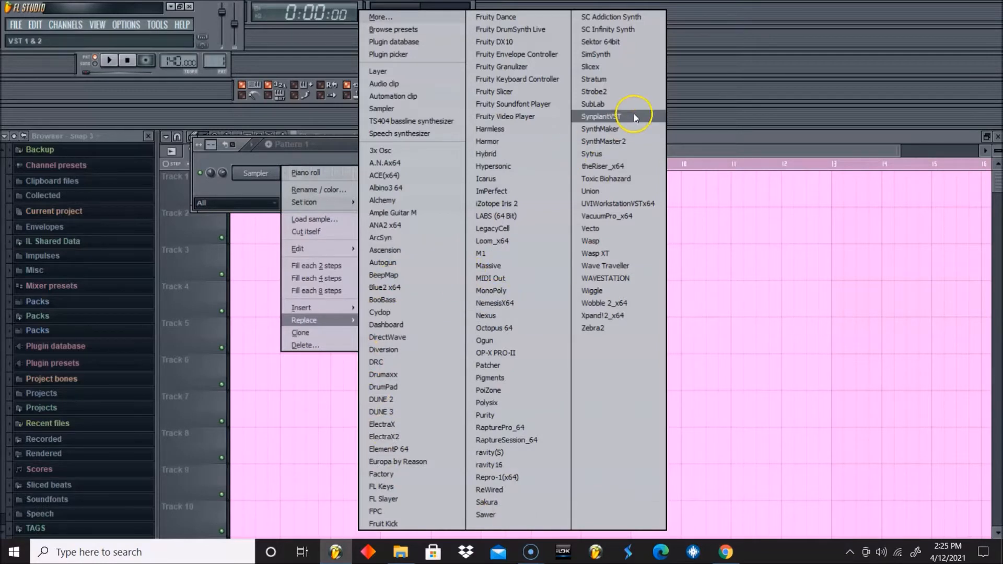
left_click(619, 155)
left_click_drag(366, 245, 442, 196)
Load the Sytrus preset Celestial 3, audition it with a note and display the channel's settings
left_click(265, 195)
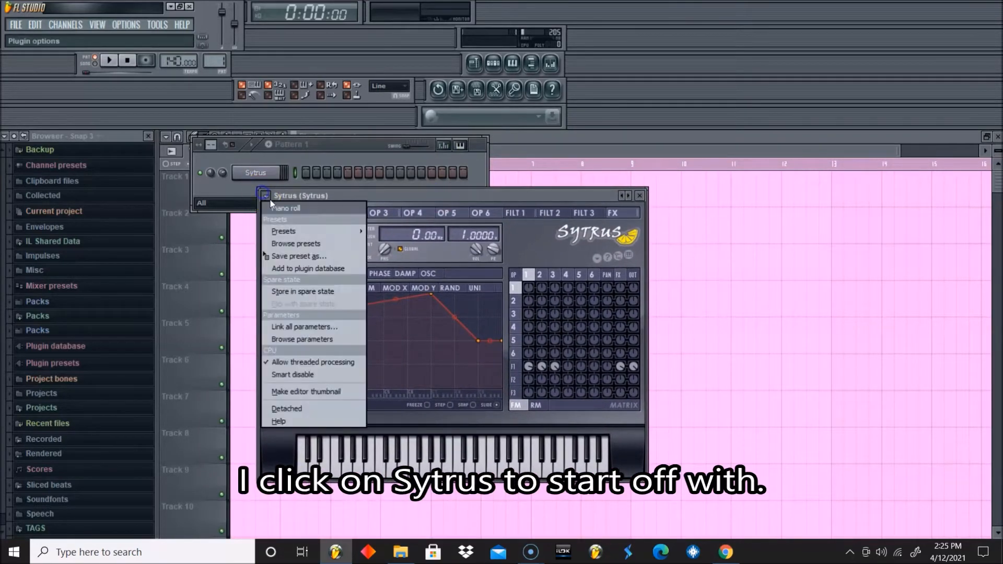
mouse_move(278, 230)
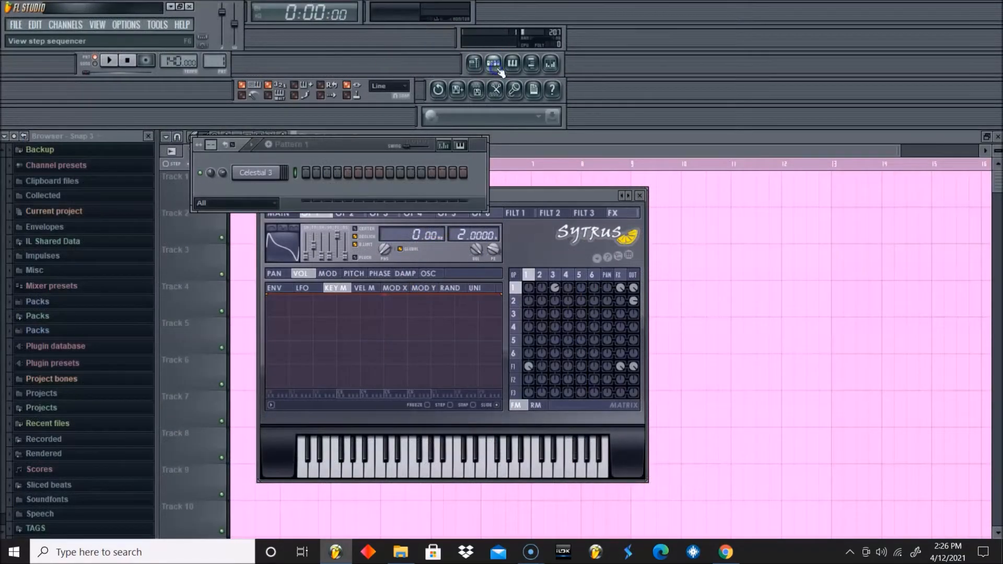
key("c")
left_click(270, 173)
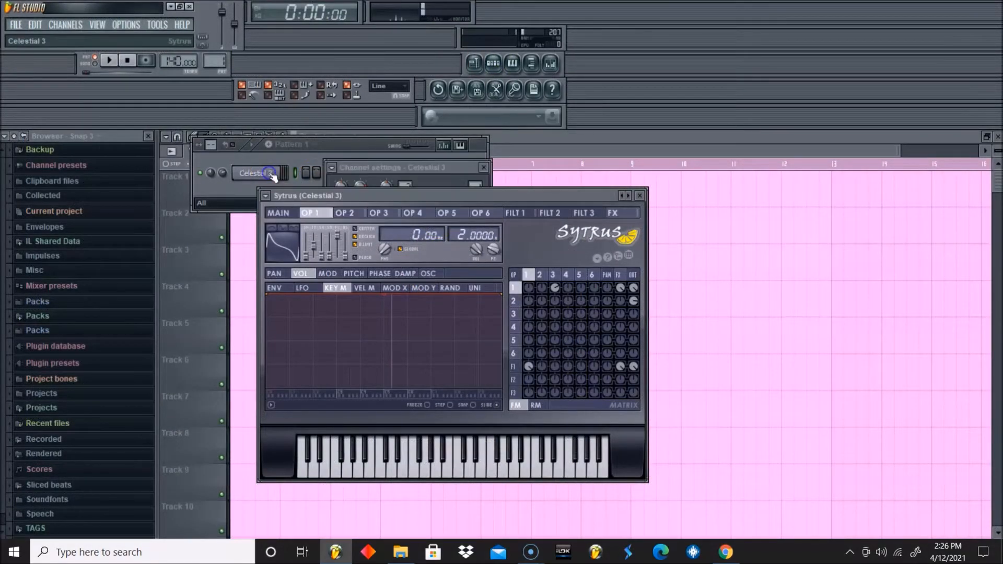
left_click(278, 178)
left_click(278, 178)
Load the Sytrus preset Above clouds 2 and advance to the preset Alone in the dark
left_click(265, 195)
mouse_move(287, 227)
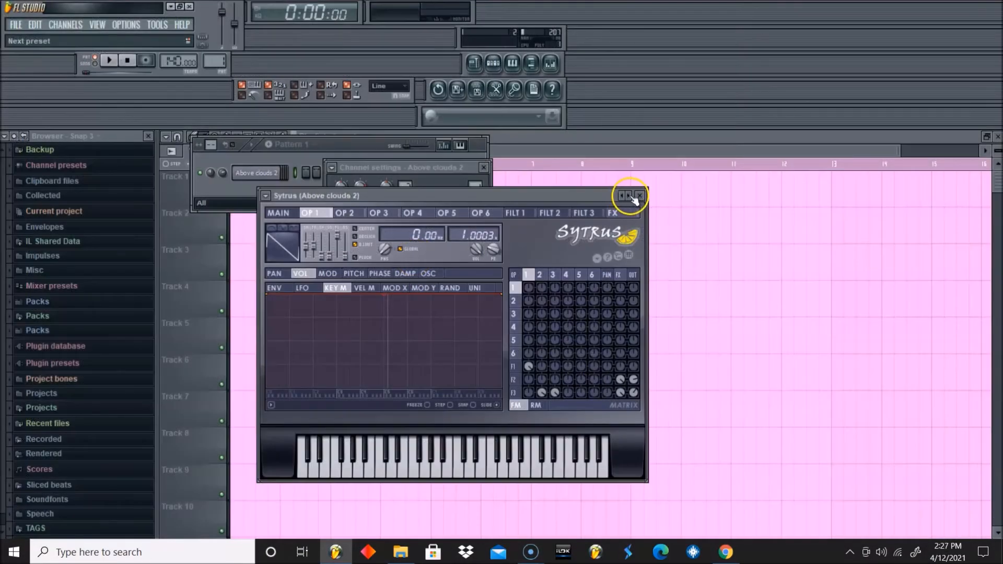
left_click(630, 196)
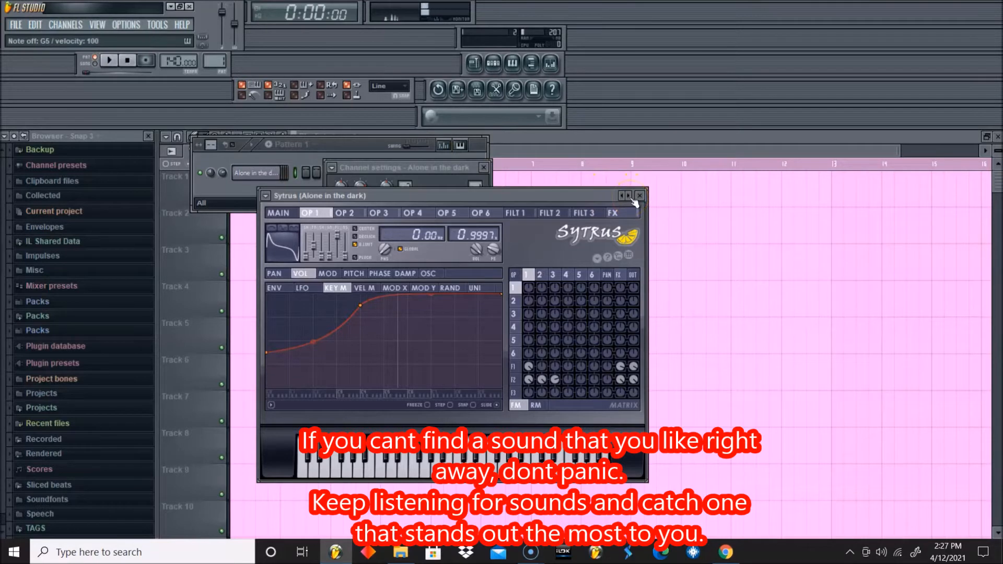
left_click(362, 145)
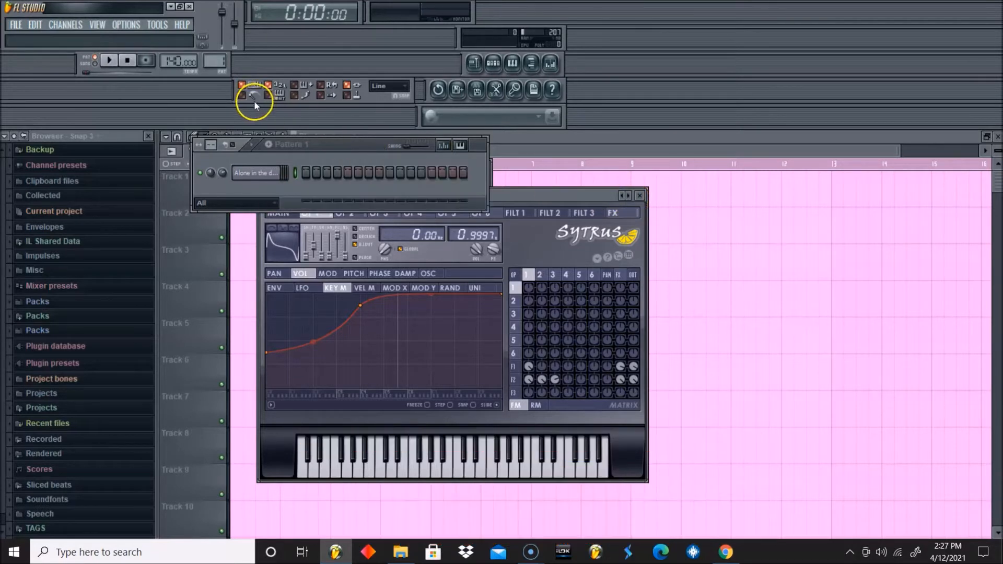
left_click(297, 132)
key("space")
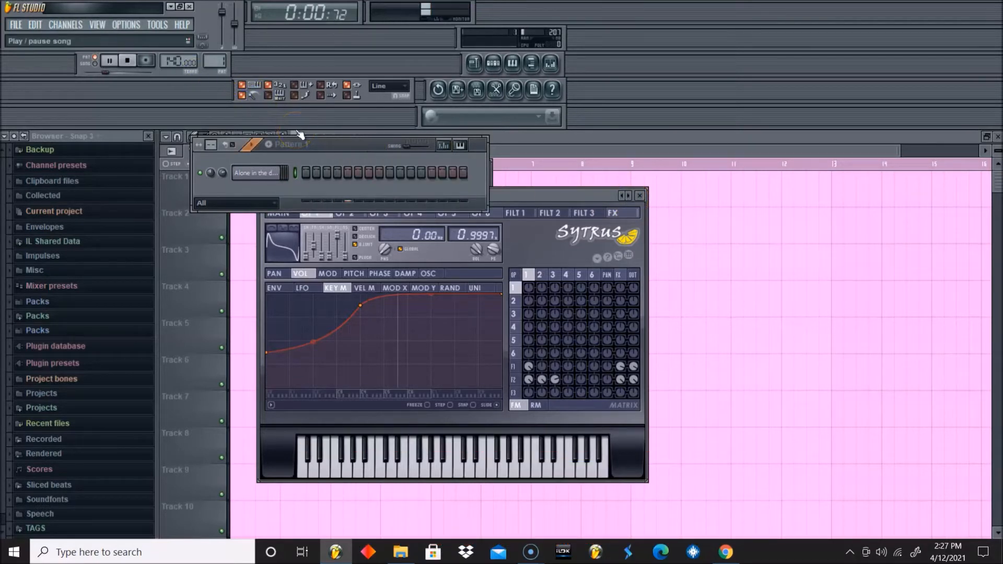
key("space")
left_click(169, 71)
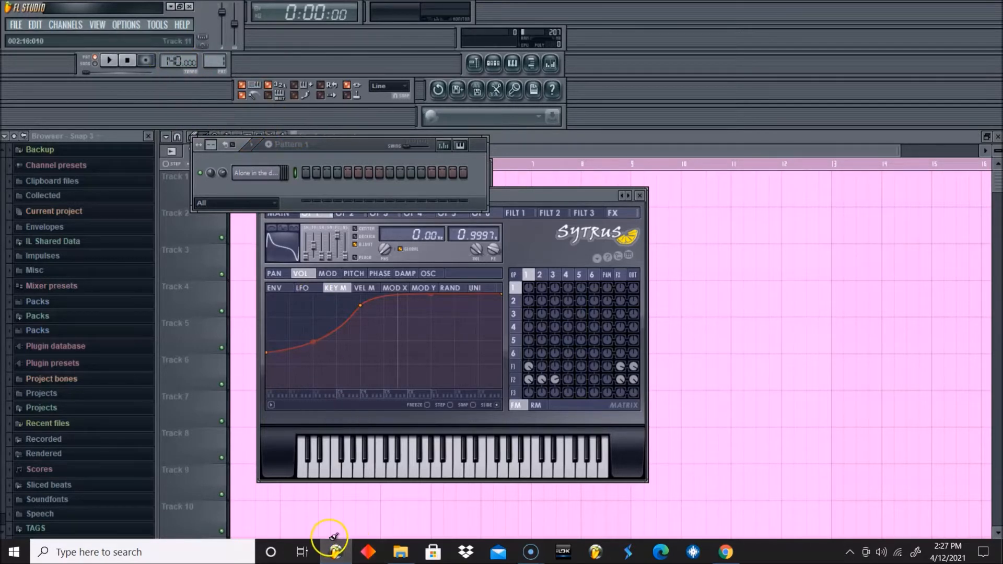
mouse_move(331, 556)
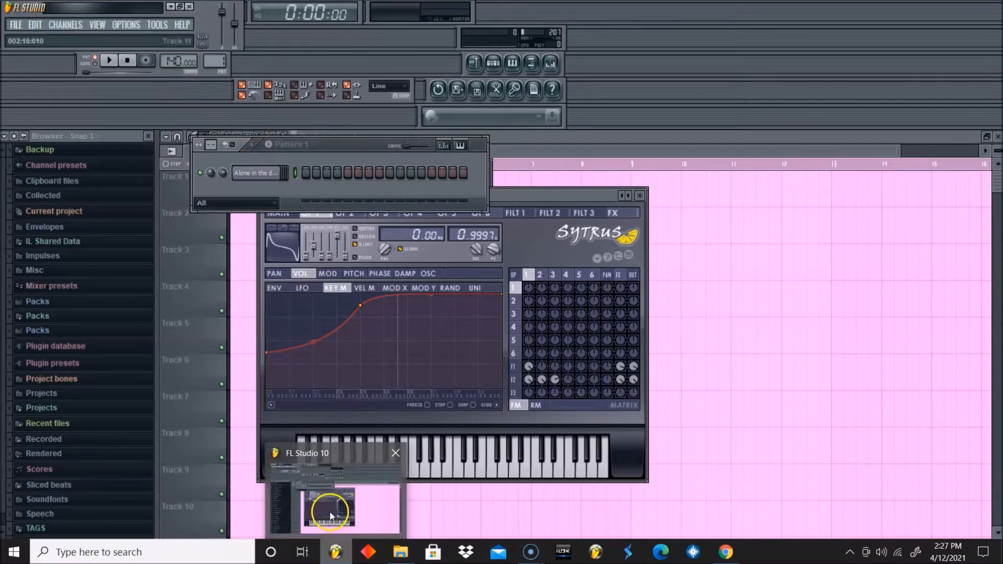
left_click(535, 191)
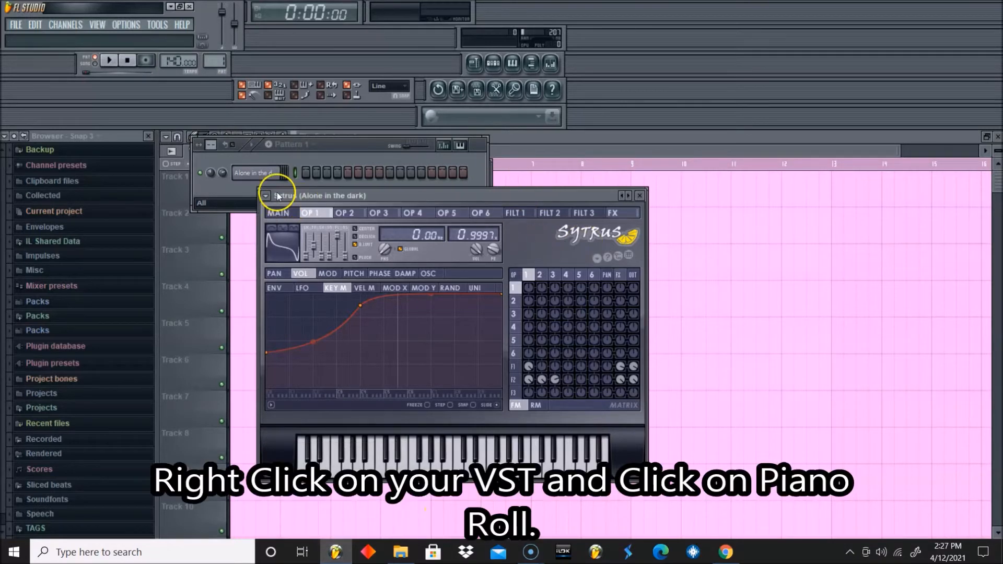
Open the piano roll of the Alone in the dark channel and place a G5 note at the start of bar 1
right_click(258, 175)
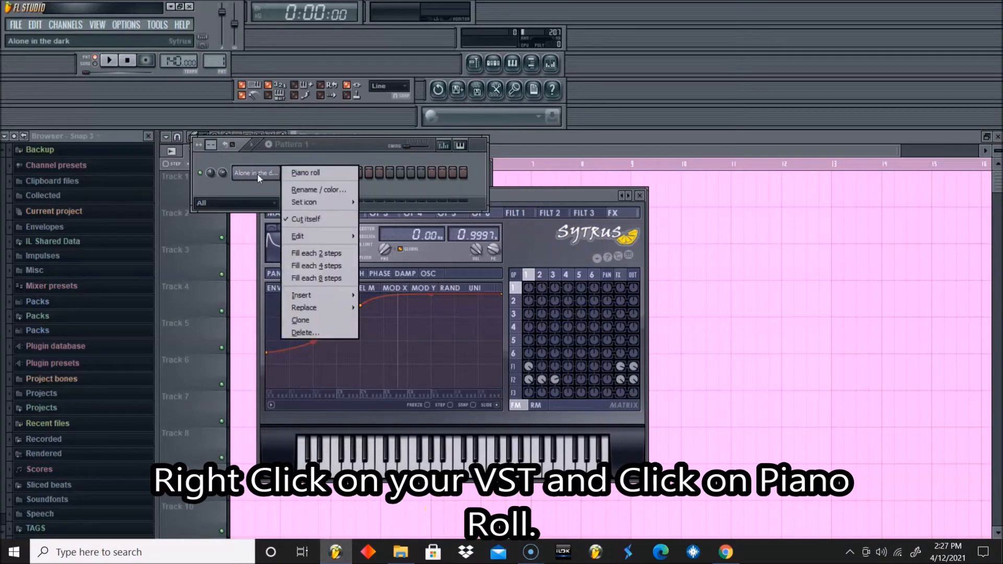
left_click(295, 174)
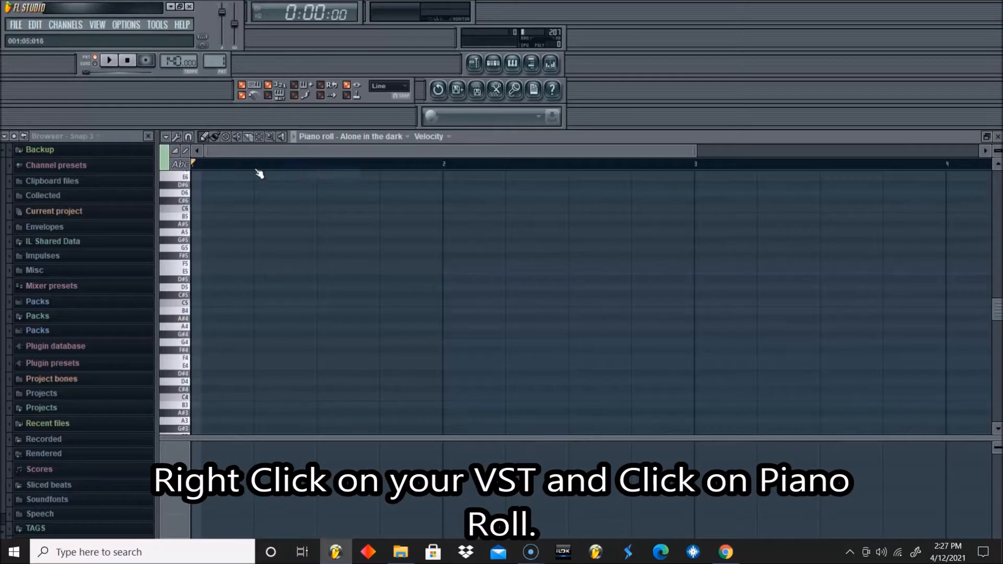
left_click(219, 241)
left_click(216, 241)
right_click(217, 244)
mouse_move(207, 248)
left_mouse_down()
mouse_move(192, 256)
mouse_move(198, 248)
left_mouse_up()
Audition trial notes and place a D5 note directly after the opening G5
left_click(256, 295)
key("space")
key("space")
right_click(254, 303)
left_click(231, 289)
right_click(258, 294)
left_click(237, 291)
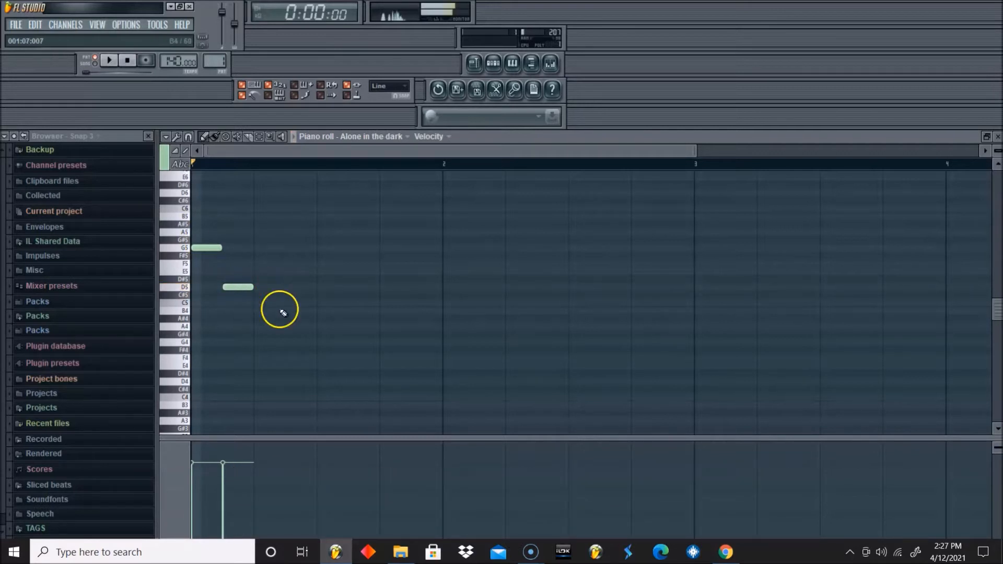
Continue the bar 1 melody with consecutive A#5, A5, G5 and A#5 notes, previewing the pattern along the way
left_click_drag(267, 208, 319, 243)
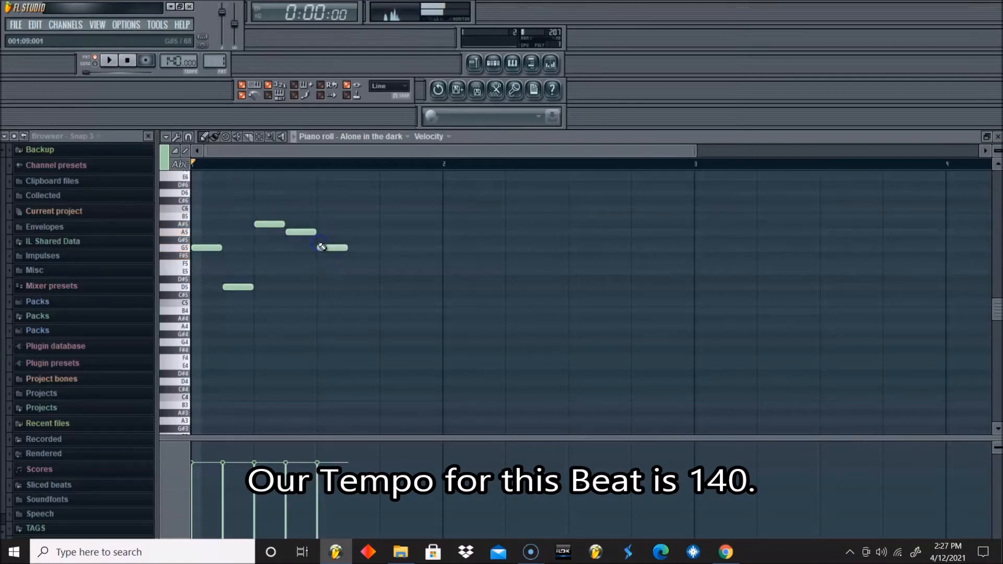
key("space")
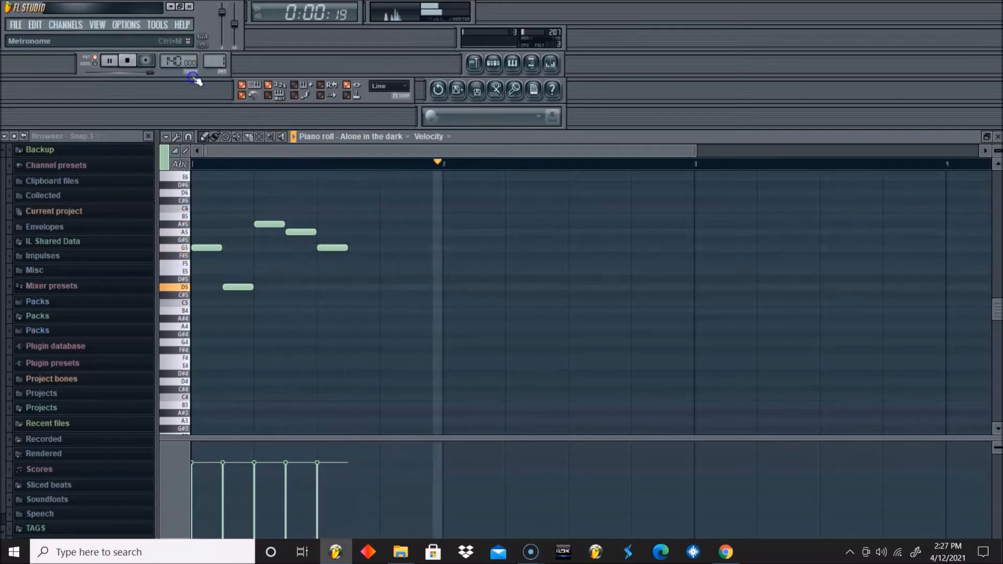
key("space")
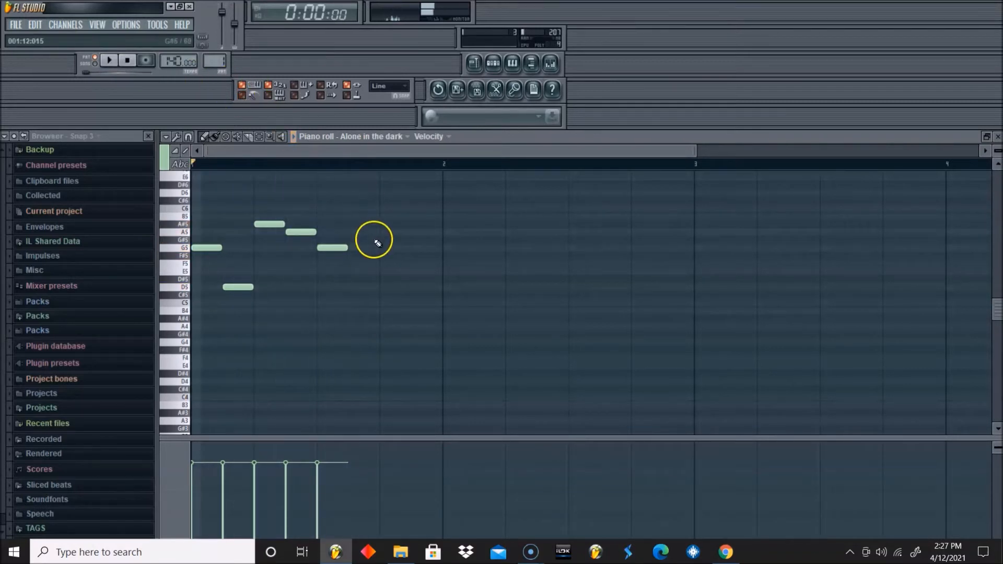
left_click_drag(352, 226, 349, 238)
right_click(361, 233)
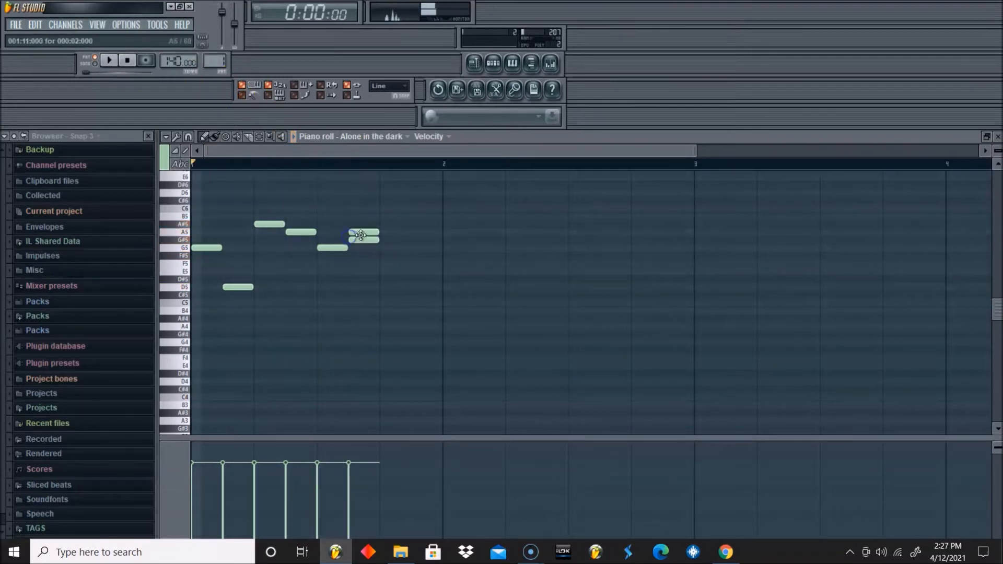
left_click(349, 226)
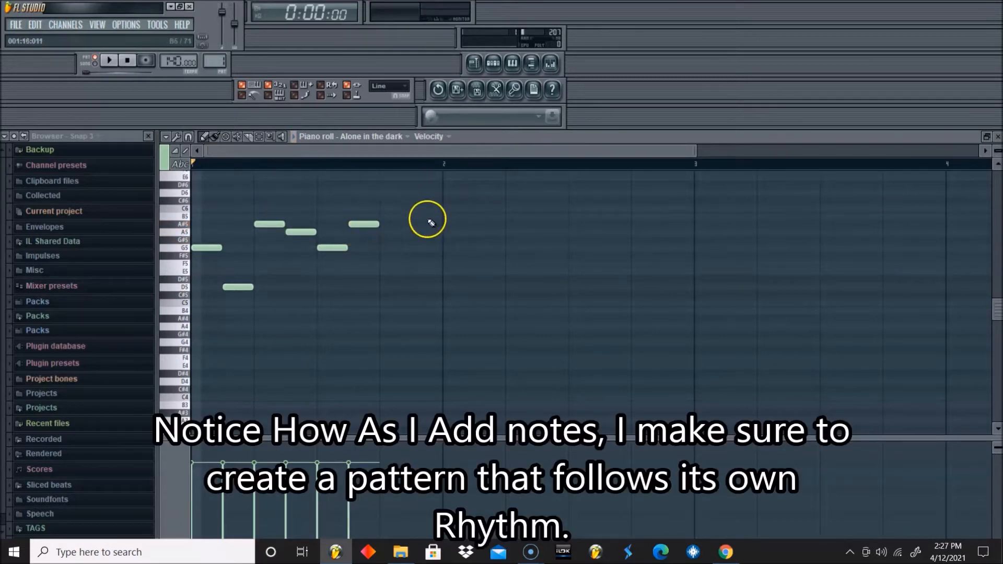
Add a C6 note right after the second A#5 in bar 1 and align its start with the preceding note's end
left_click(385, 209)
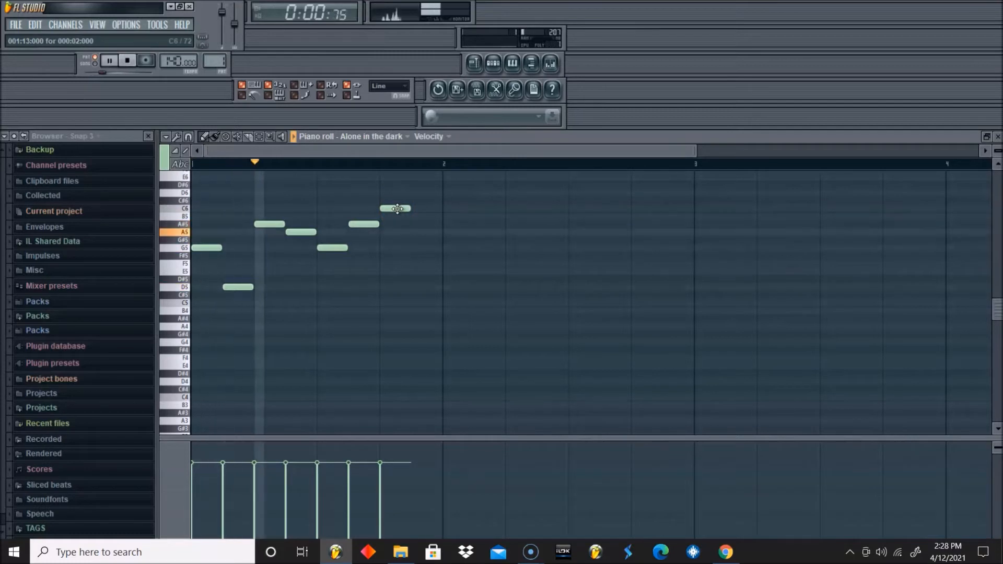
key("space")
right_click(397, 209)
left_click(387, 209)
double_click(402, 209)
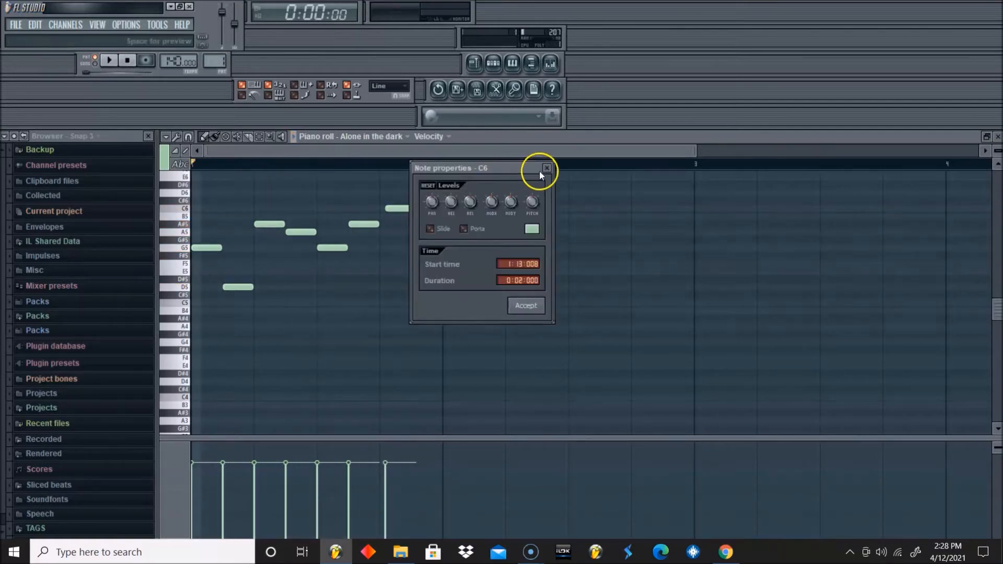
left_click(547, 168)
left_click_drag(413, 207, 401, 210)
Add a D6 note at the end of bar 1 and begin bar 2 with descending C6, A#5 and A5 notes
left_click(414, 193)
left_click(443, 208)
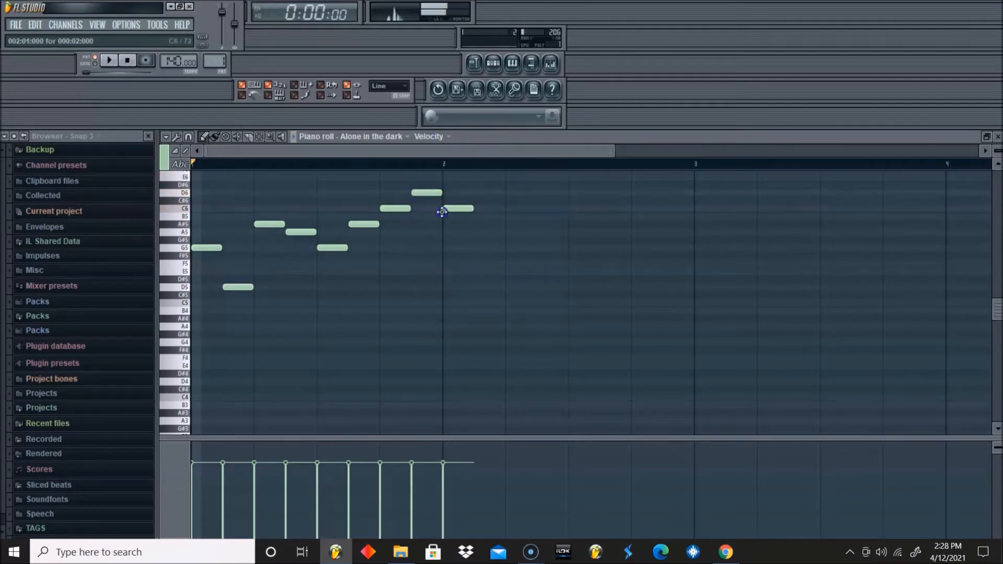
left_click(479, 225)
left_click_drag(479, 225, 474, 226)
left_click_drag(506, 263, 507, 232)
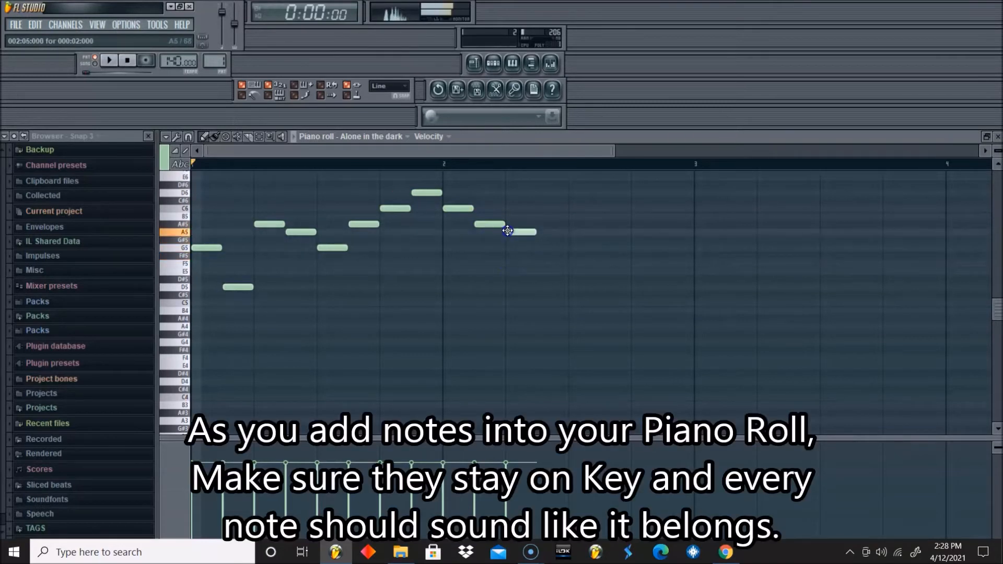
Continue the descending line in bar 2 with consecutive G5, F#5, D#5 and D5 notes
left_click(538, 256)
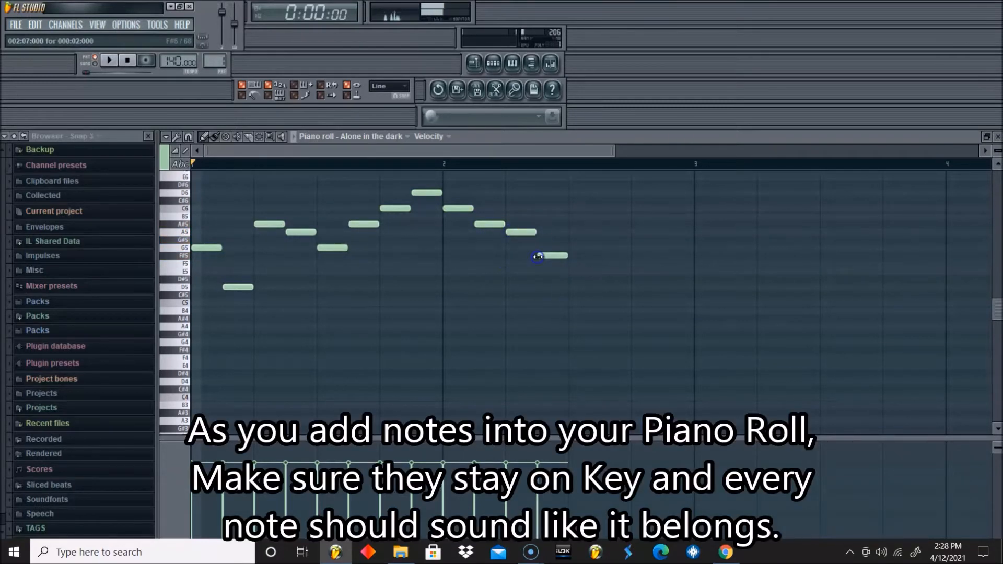
left_click(548, 256)
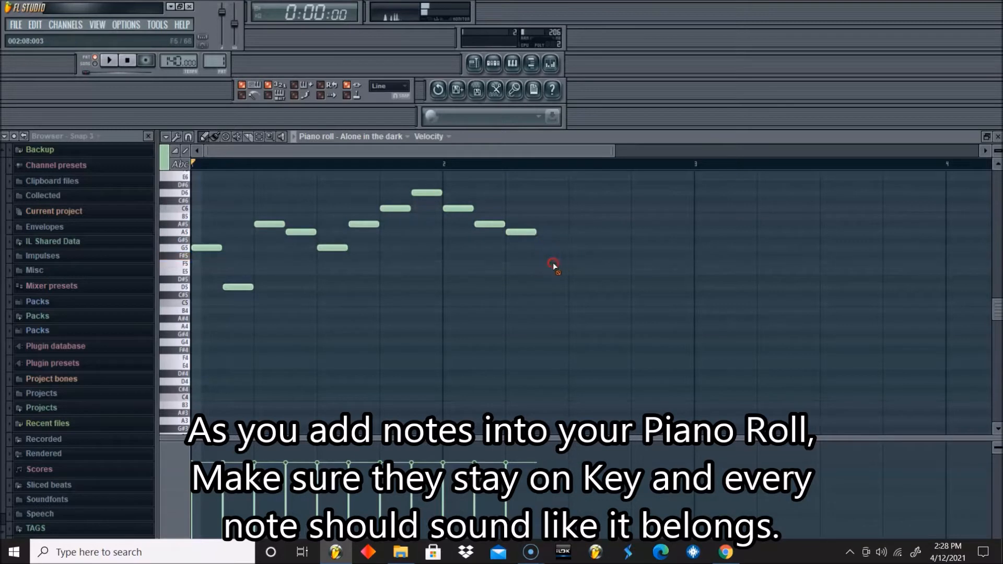
left_click(539, 248)
left_click(578, 255)
left_click_drag(576, 257, 596, 280)
left_click(600, 280)
left_click(632, 288)
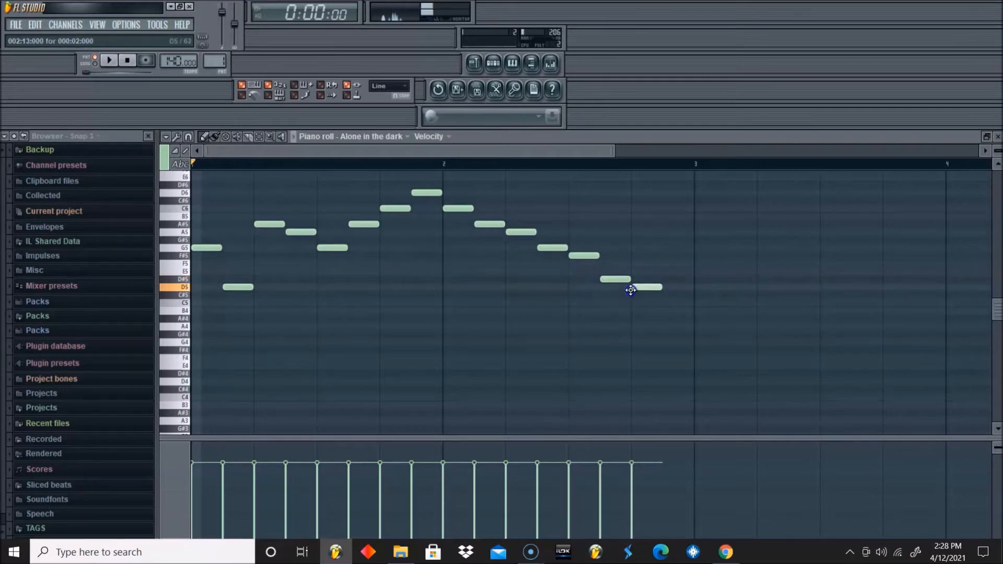
Add an A5 note at the end of bar 2 and play the melody
left_click(662, 256)
left_click_drag(662, 252, 660, 230)
key("space")
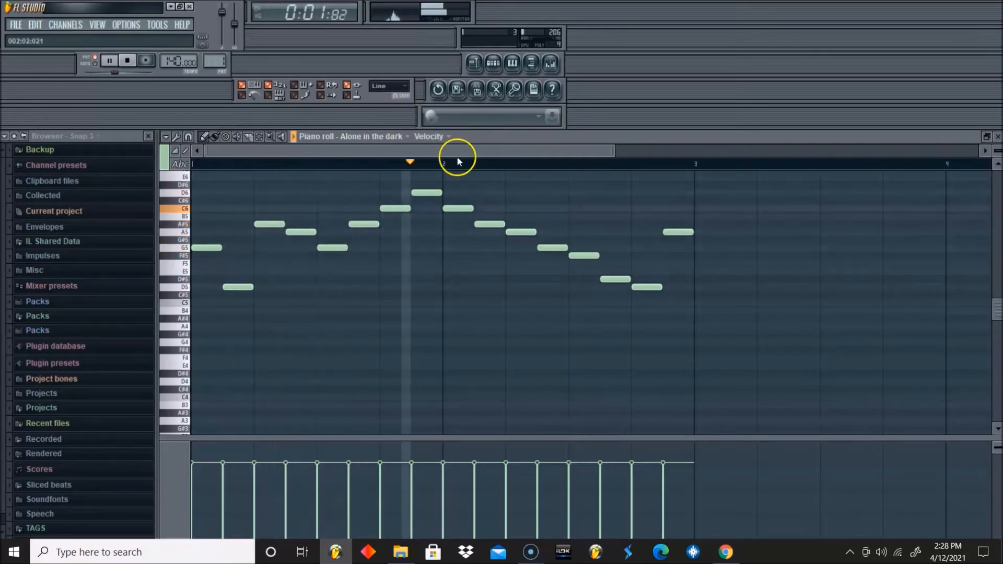
Add a D5 note beneath the C6 at the start of bar 2 and play the two-bar melody
left_click(451, 294)
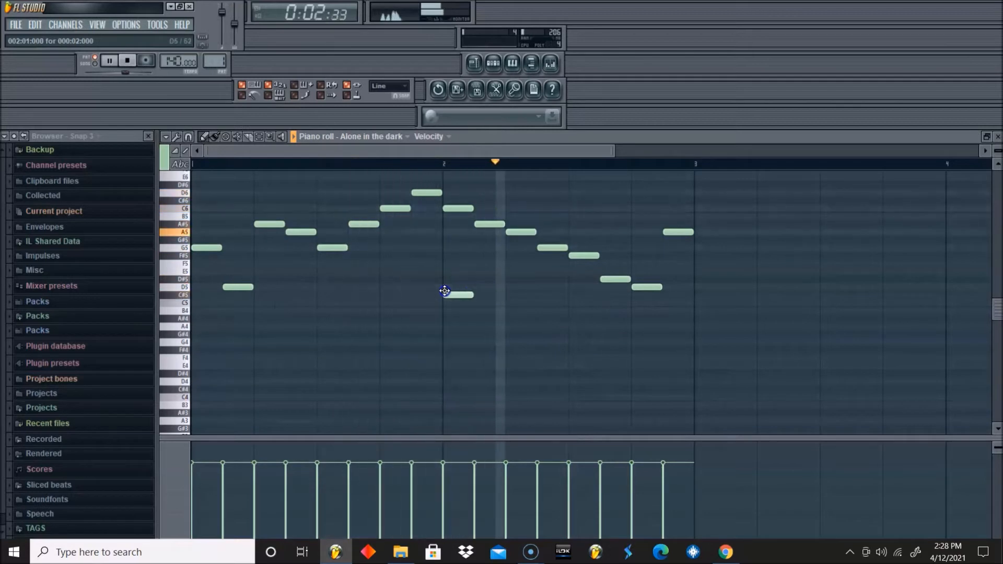
left_click_drag(445, 291, 446, 284)
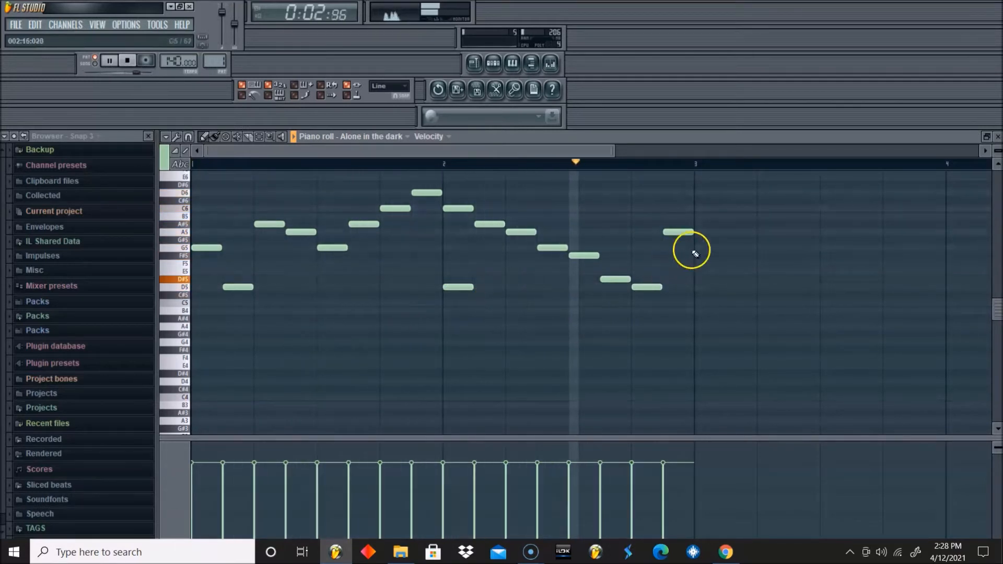
key("space")
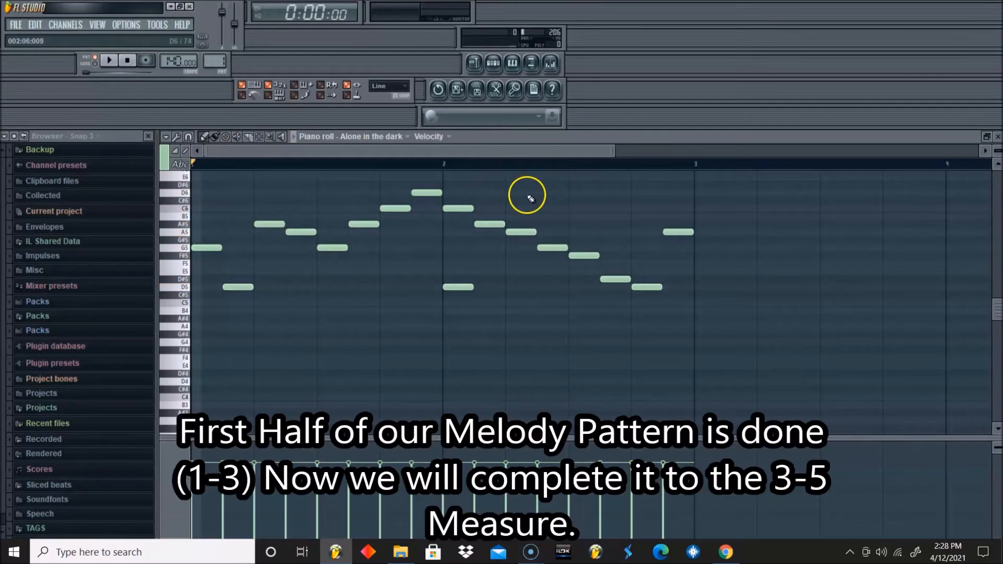
key("space")
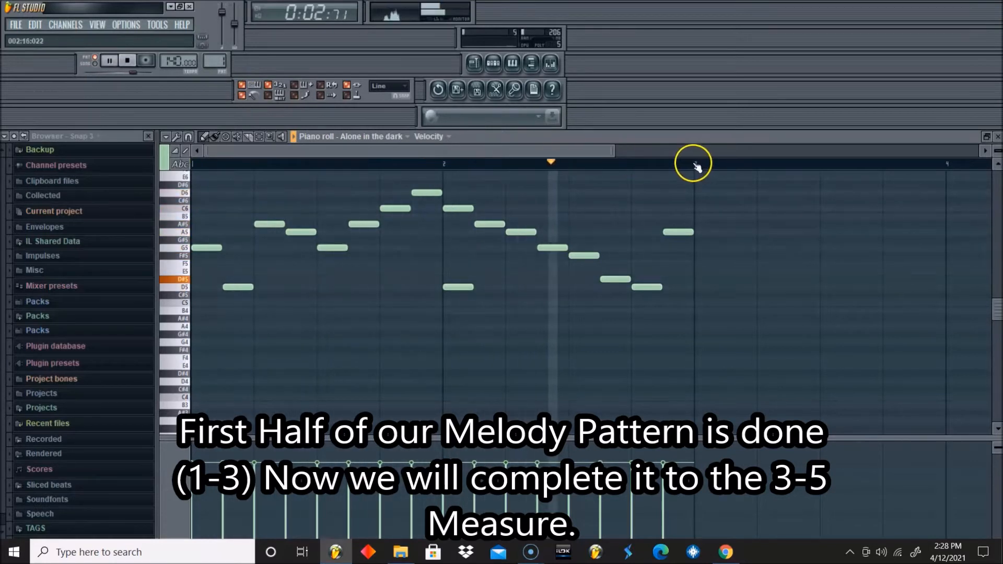
key("space")
Duplicate the melody from bars 1–2 into bars 3–4, deselect the notes and play the full pattern
left_click_drag(698, 167, 195, 110)
key("ctrl+b")
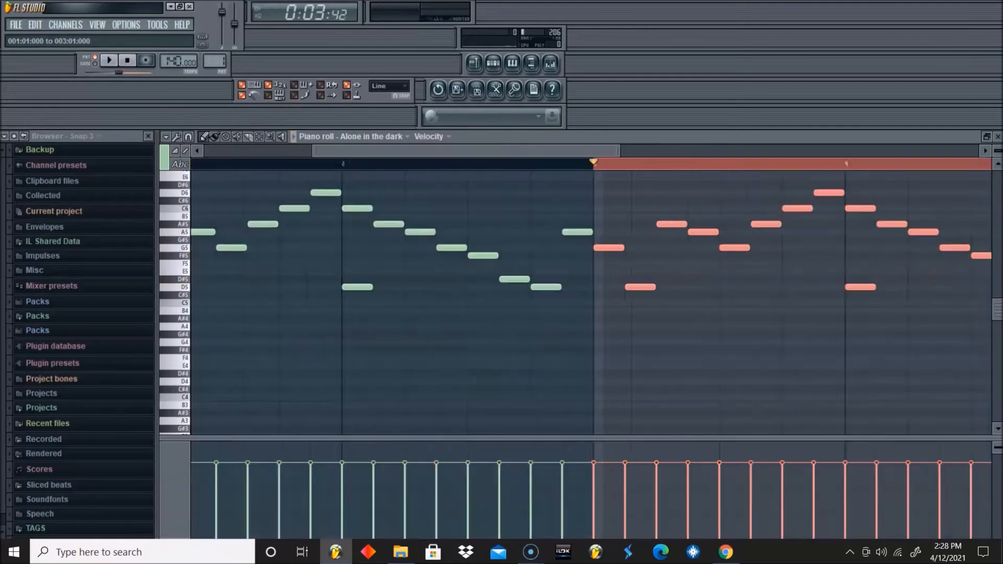
left_click(271, 136)
left_click(270, 209)
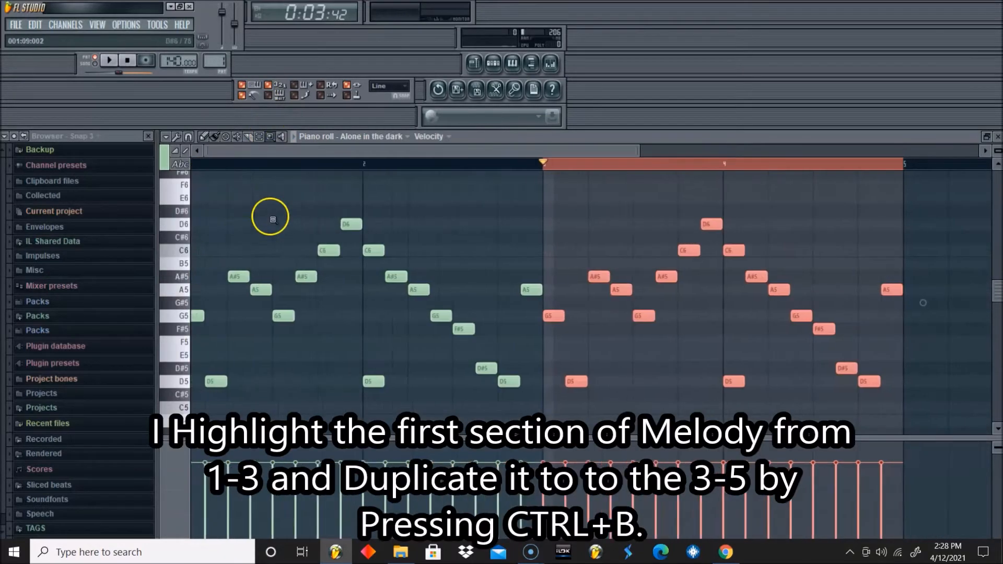
left_click(204, 139)
key("ctrl+d")
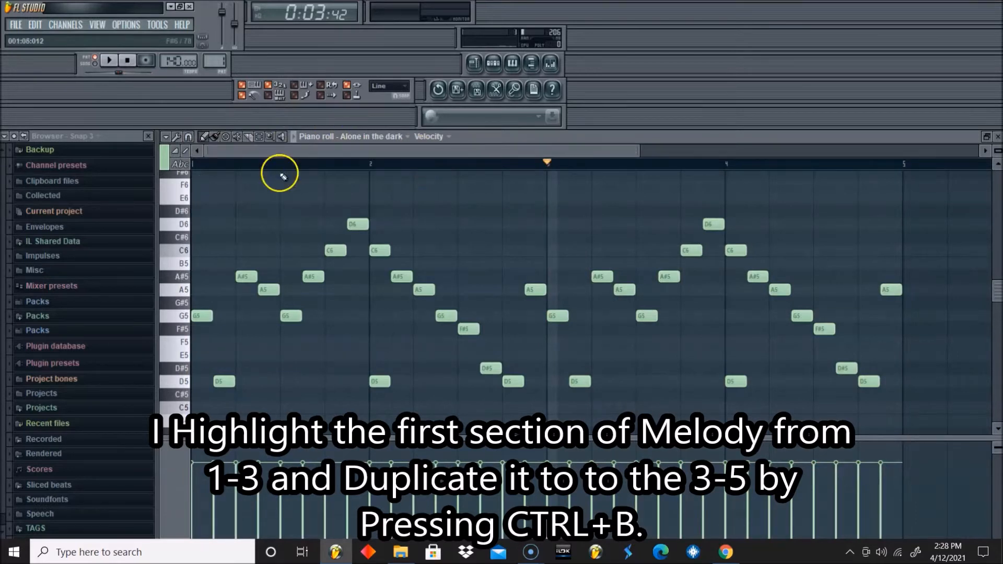
left_click(131, 59)
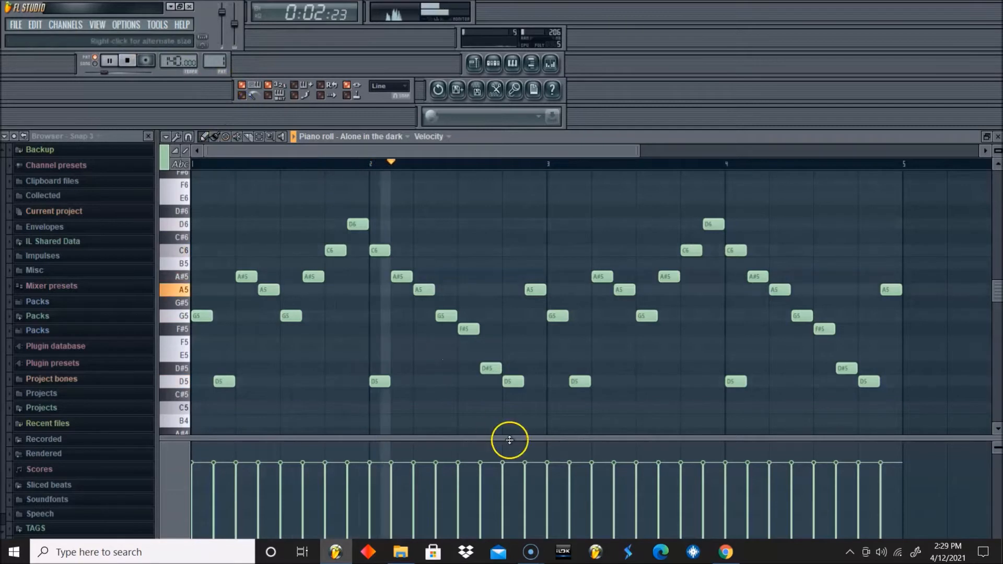
Replay the melody and add an A#4 note beneath the F#5 in bar 2
key("space")
key("space")
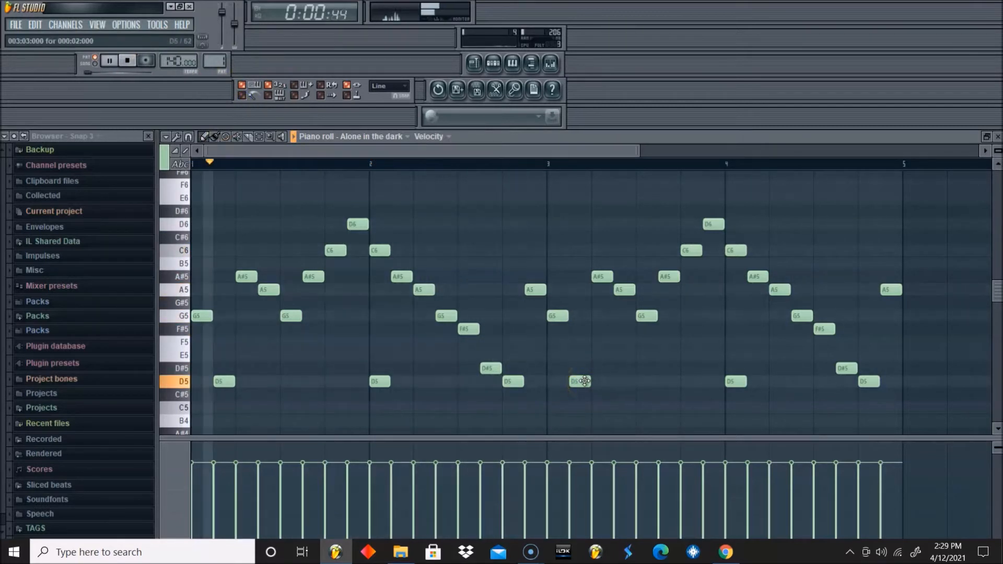
key("space")
left_click_drag(462, 421, 458, 442)
scroll(537, 384, "down", 1)
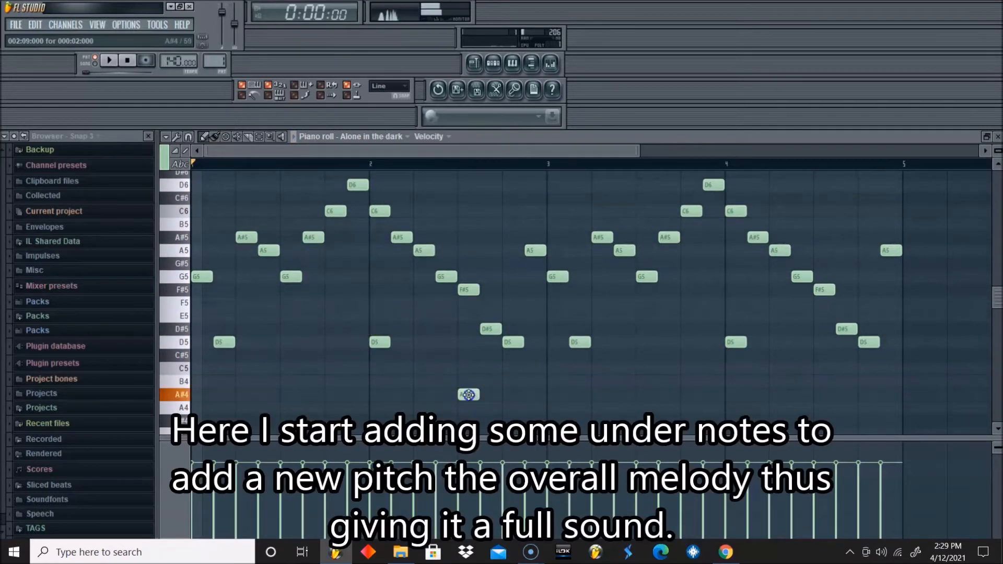
Add D#5 notes beneath both G5 notes in bar 3 and delete the D5 between them
left_click(547, 369)
left_click_drag(544, 345, 544, 339)
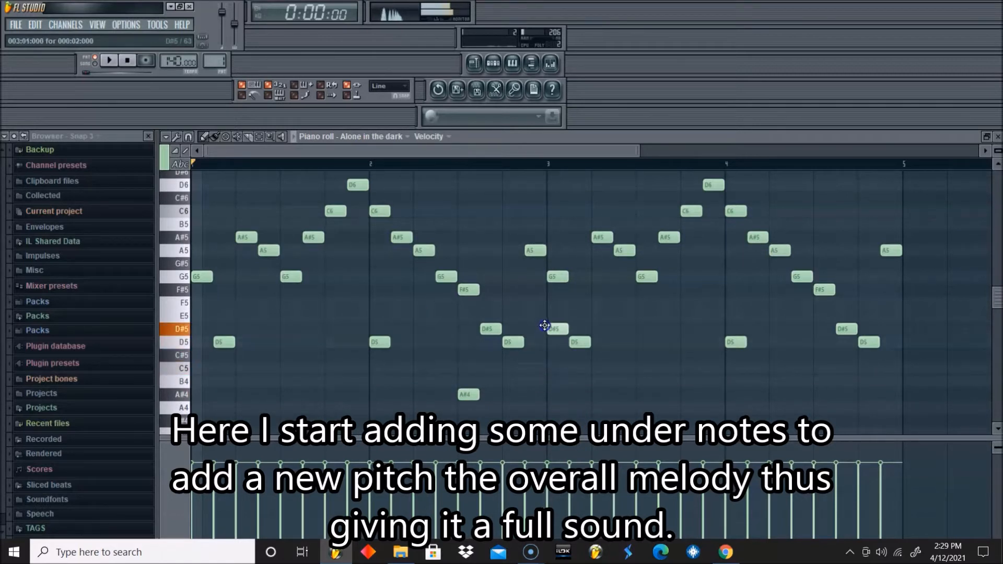
right_click(577, 355)
left_click(638, 329)
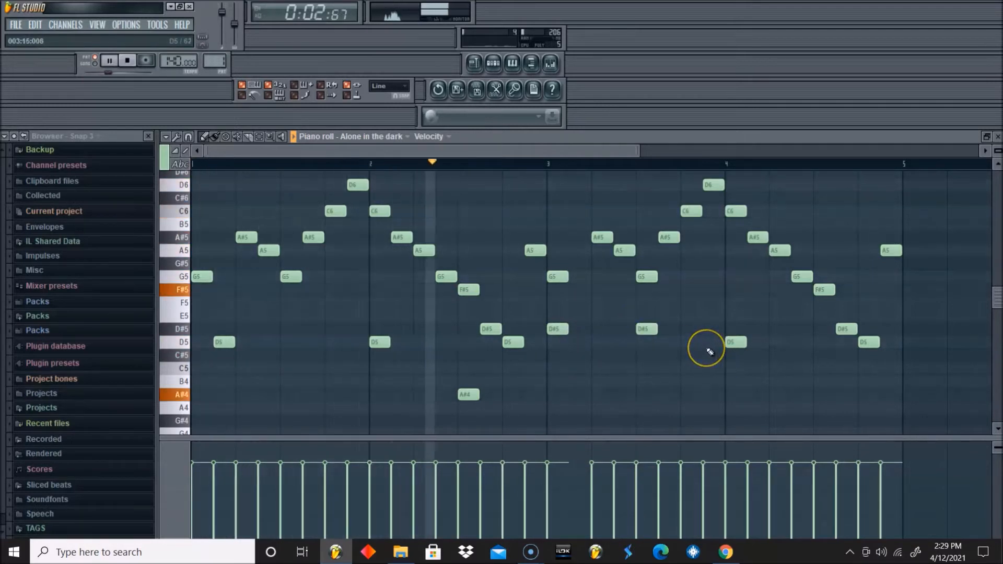
left_click(735, 343)
key("space")
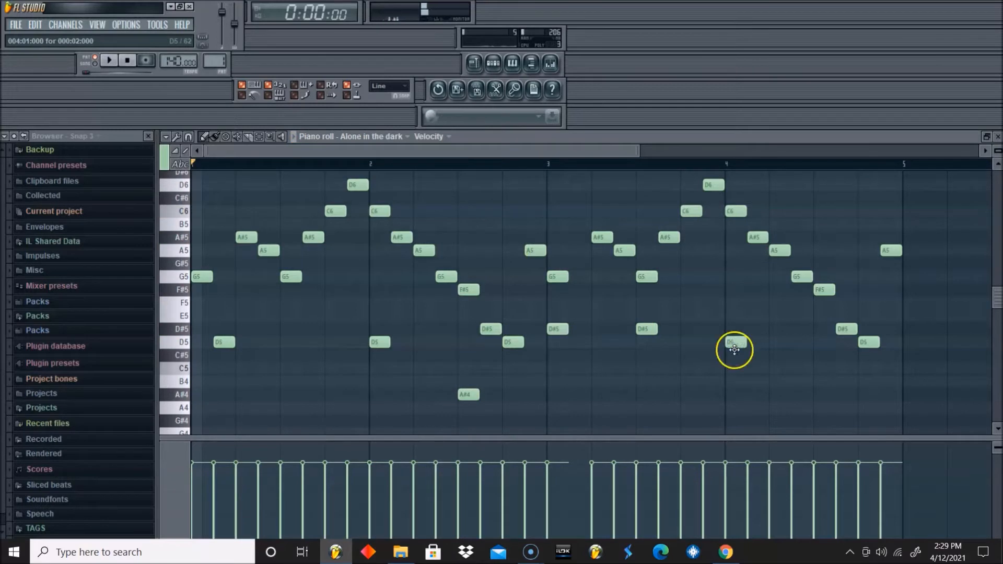
Add an A4 note beneath the A5 and a D5 note beneath the F#5 in bar 4, and play the melody
left_click_drag(812, 380, 778, 377)
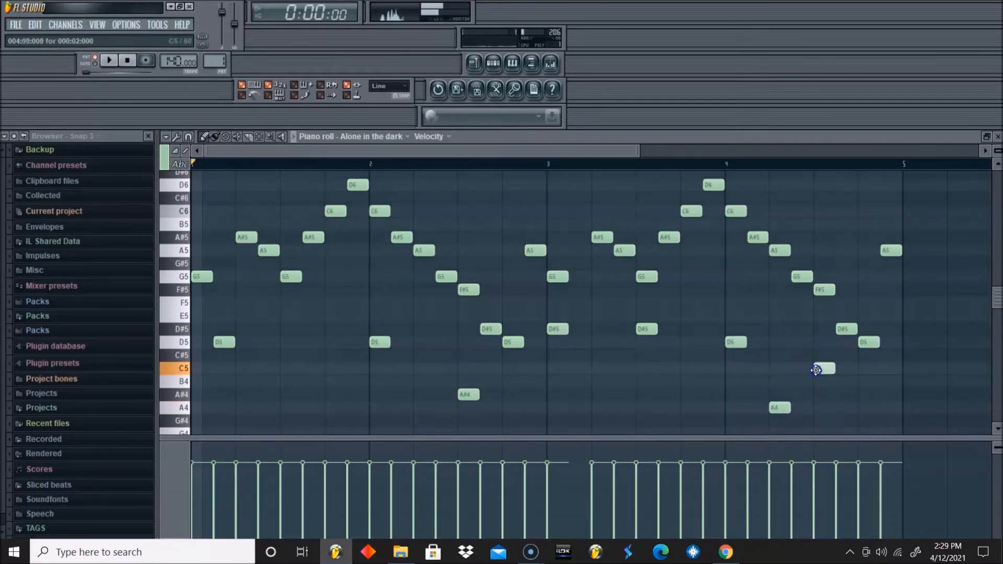
left_click_drag(821, 363, 822, 352)
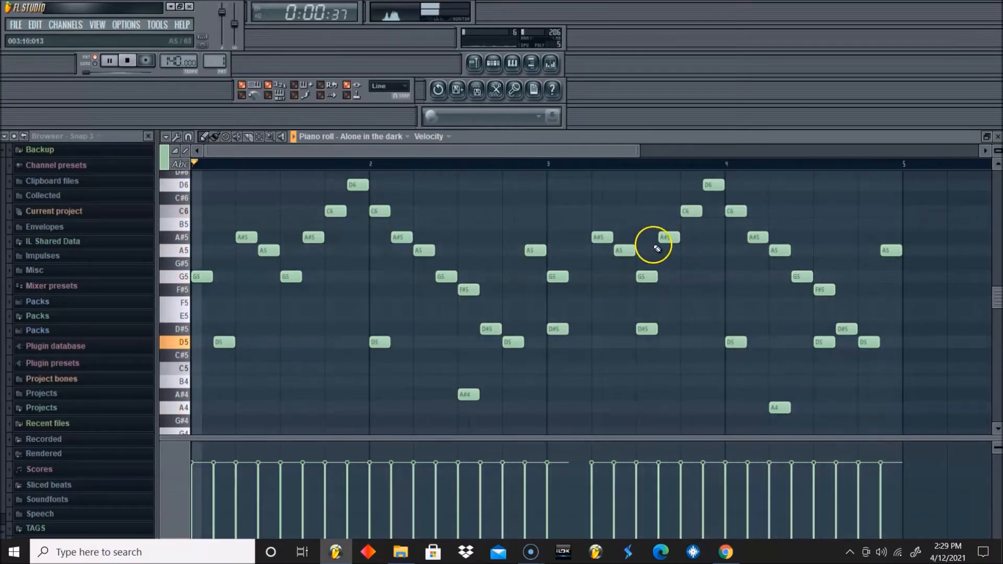
left_click(494, 63)
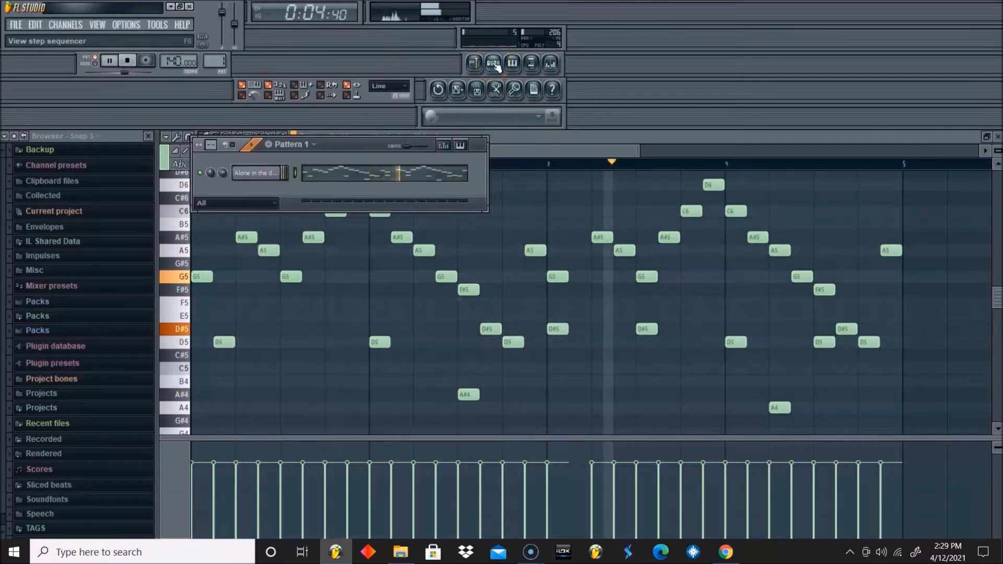
key("space")
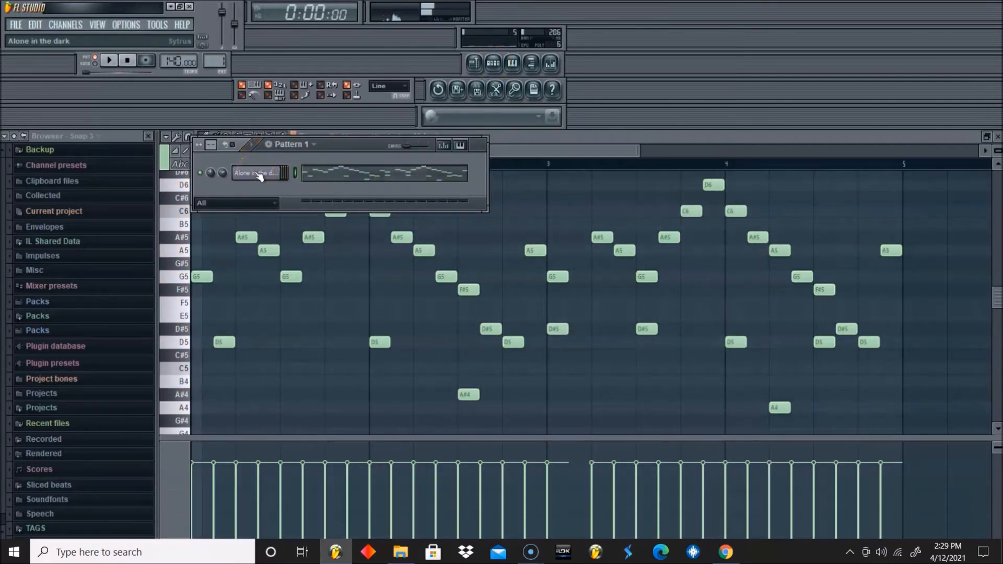
left_click(516, 143)
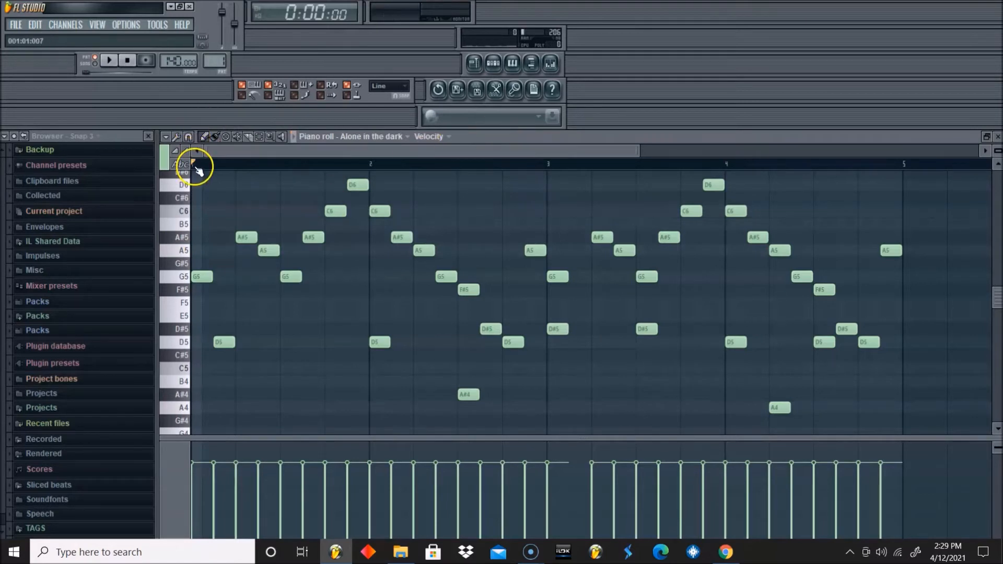
left_click_drag(195, 166, 903, 260)
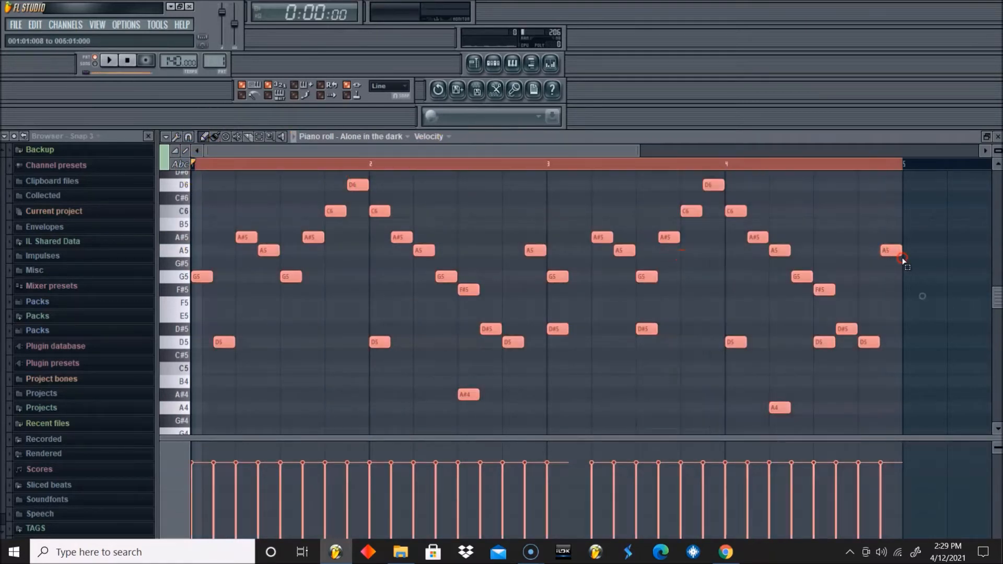
scroll(593, 321, "up", 5)
scroll(594, 314, "down", 4)
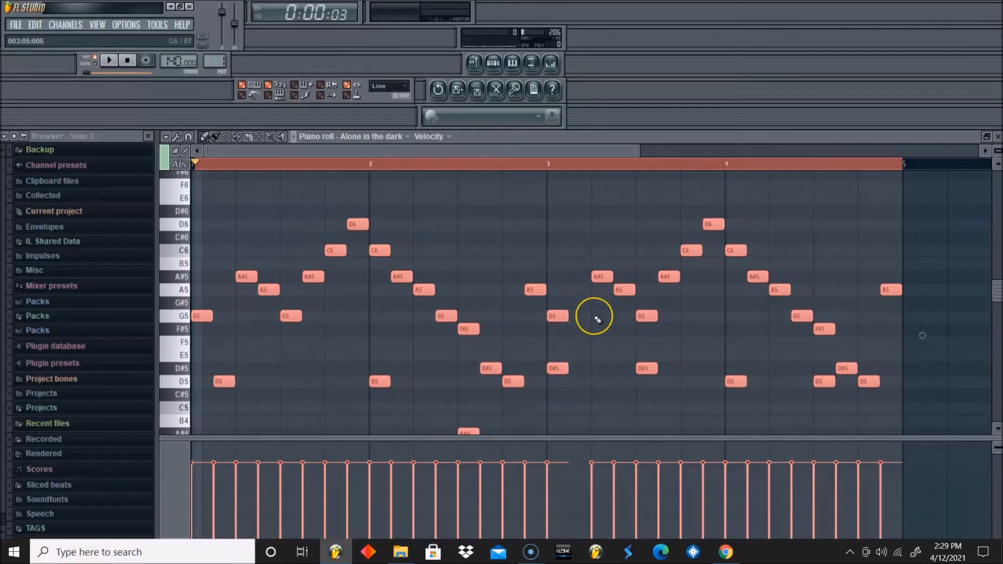
key("ctrl+d")
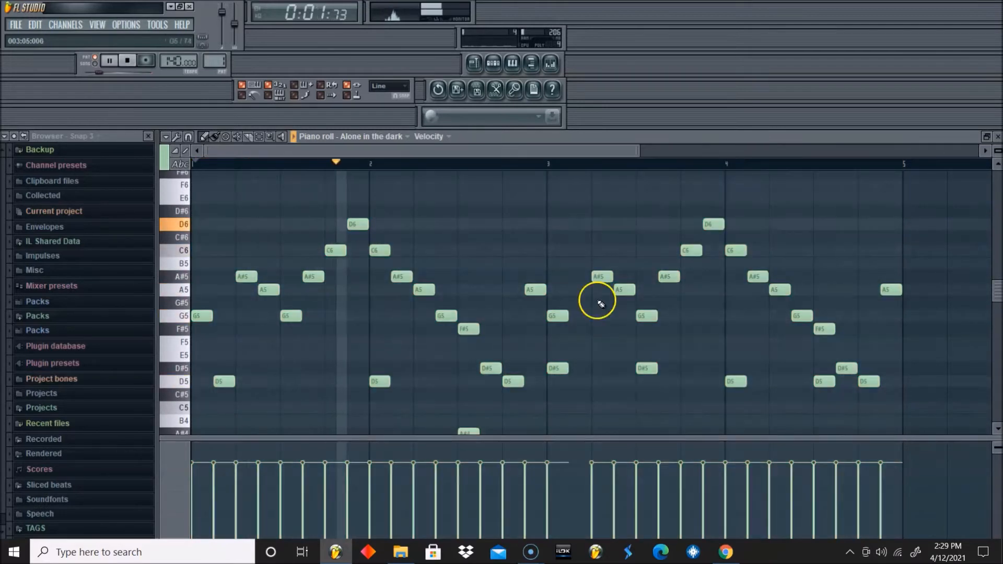
Try the metronome while the melody plays
left_click(494, 64)
left_click(251, 97)
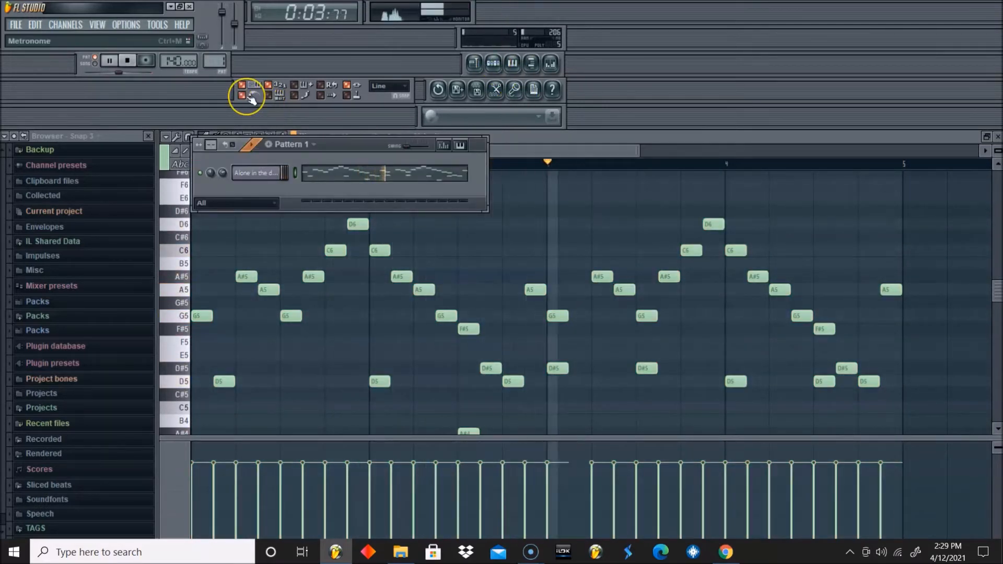
left_click(251, 99)
left_click(252, 99)
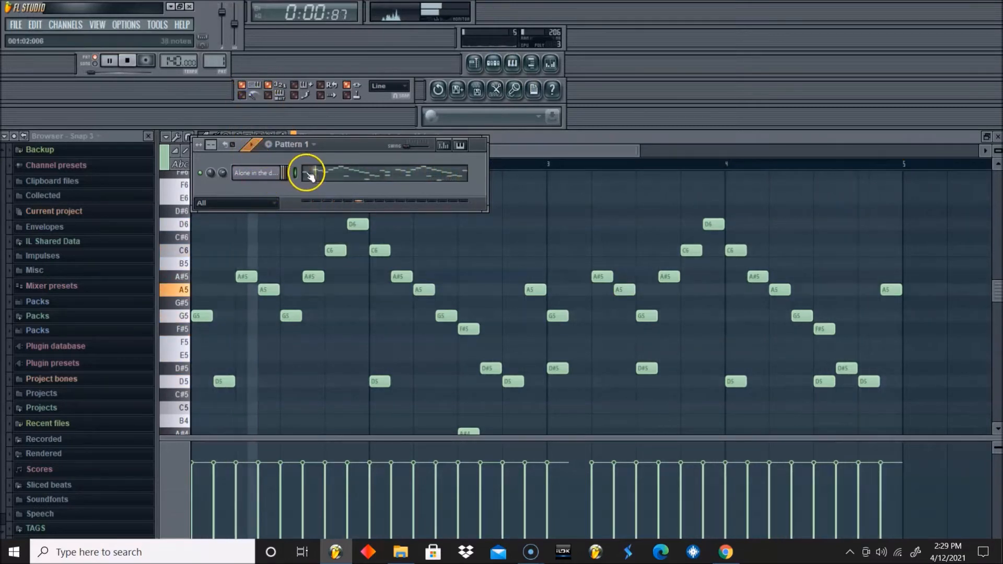
Clone the Alone in the dark Sytrus channel and open the clone's piano roll
left_click(272, 176)
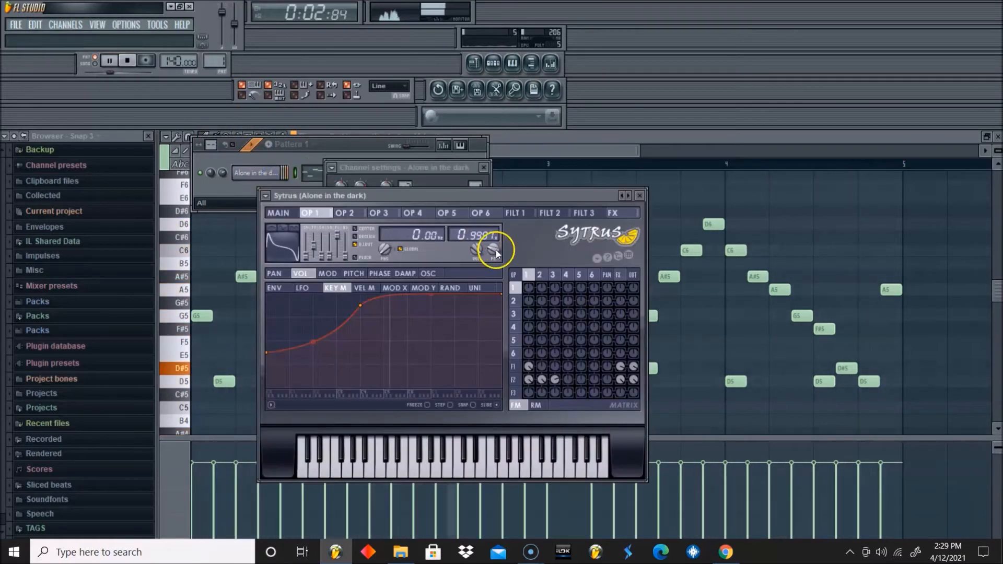
key("space")
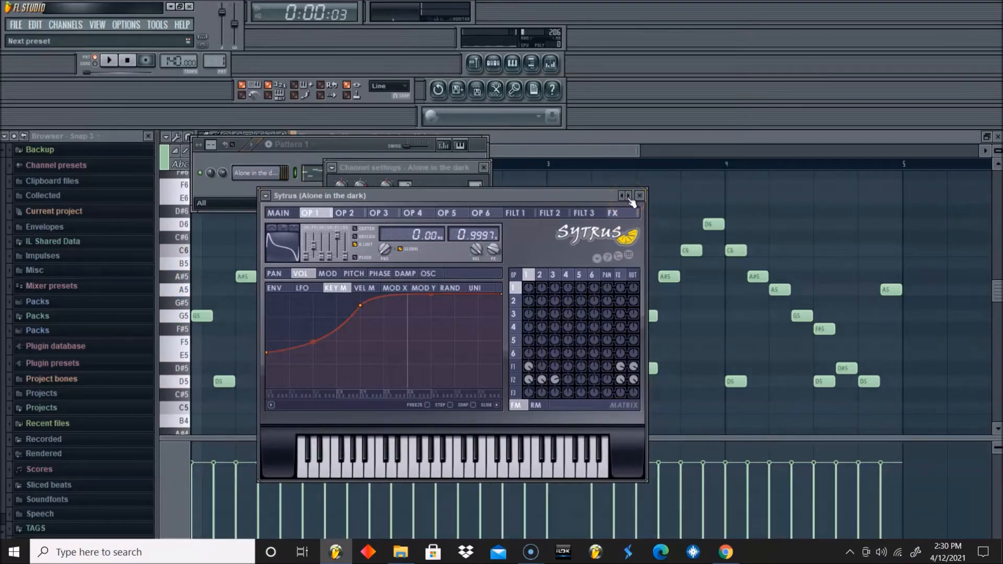
left_click(354, 140)
key("alt+c")
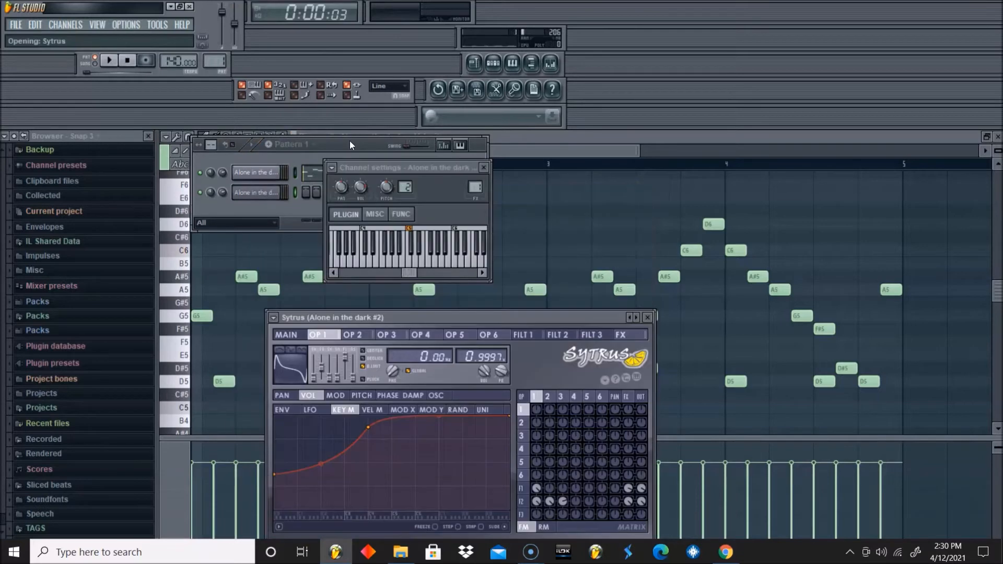
right_click(280, 188)
left_click(306, 193)
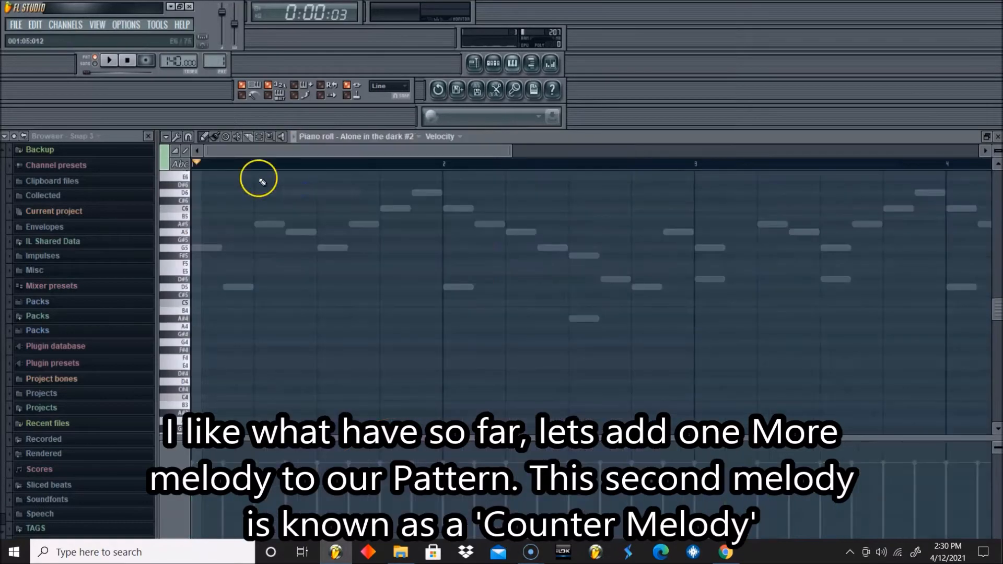
Draw a long D7 note of about 10 steps at the start of bar 1
scroll(228, 238, "up", 5)
left_click(209, 236)
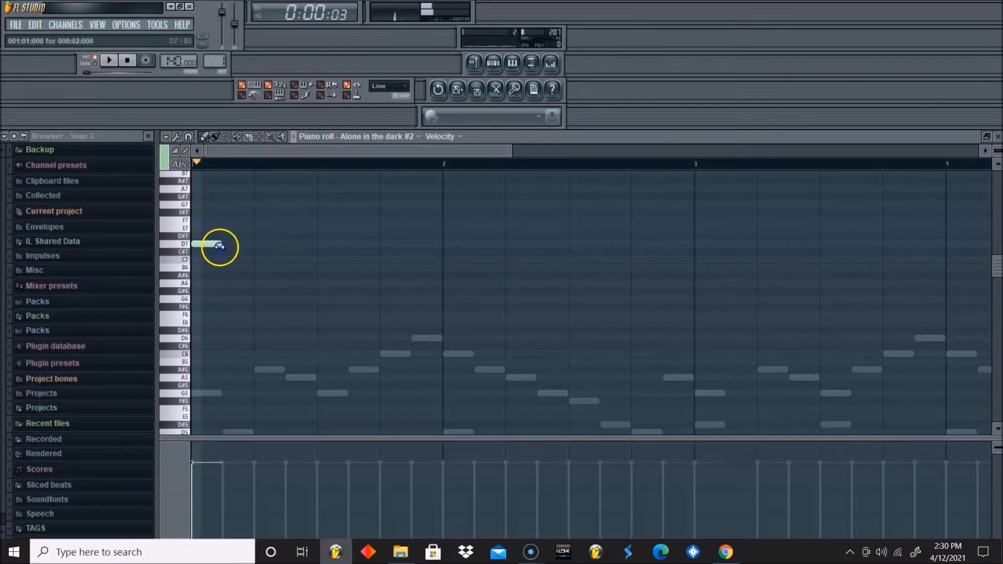
left_click_drag(243, 252, 358, 243)
key("space")
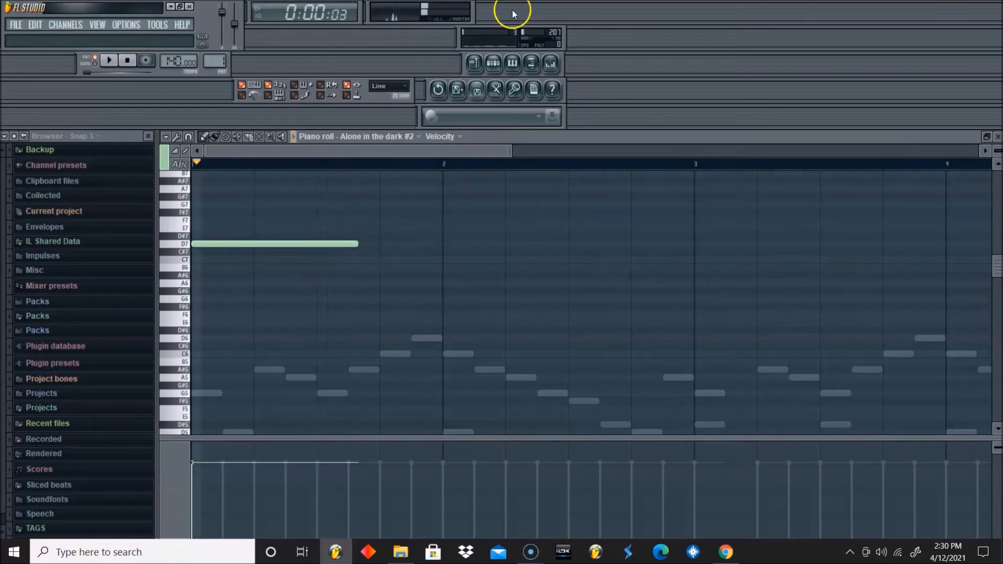
Place an A#6 note of about 10 steps at the start of bar 2
left_click(494, 62)
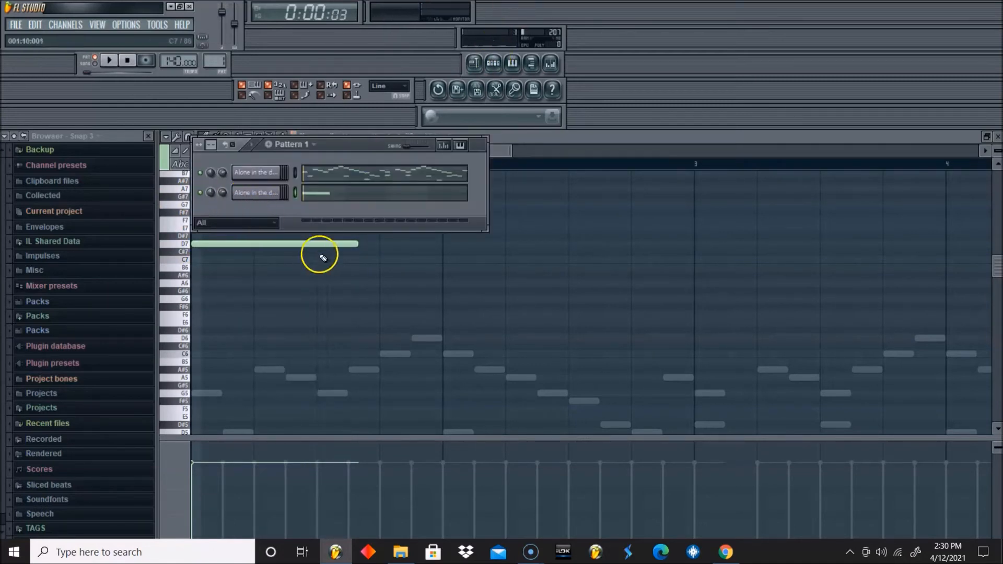
left_click(366, 277)
key("space")
left_click(443, 268)
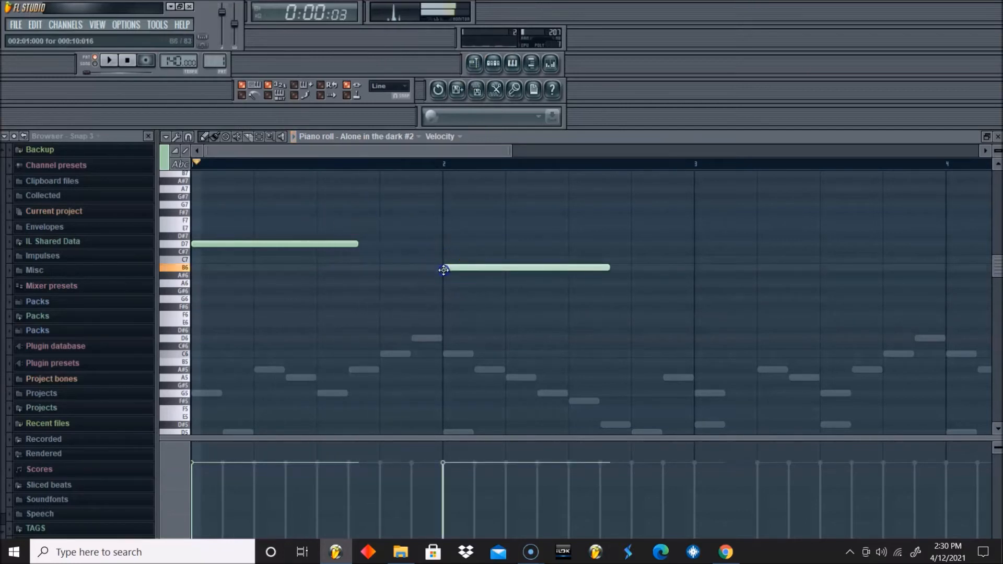
left_click_drag(443, 275, 443, 276)
Load the Octaver orchestra preset in the cloned Sytrus channel and play the pattern
left_click(396, 50)
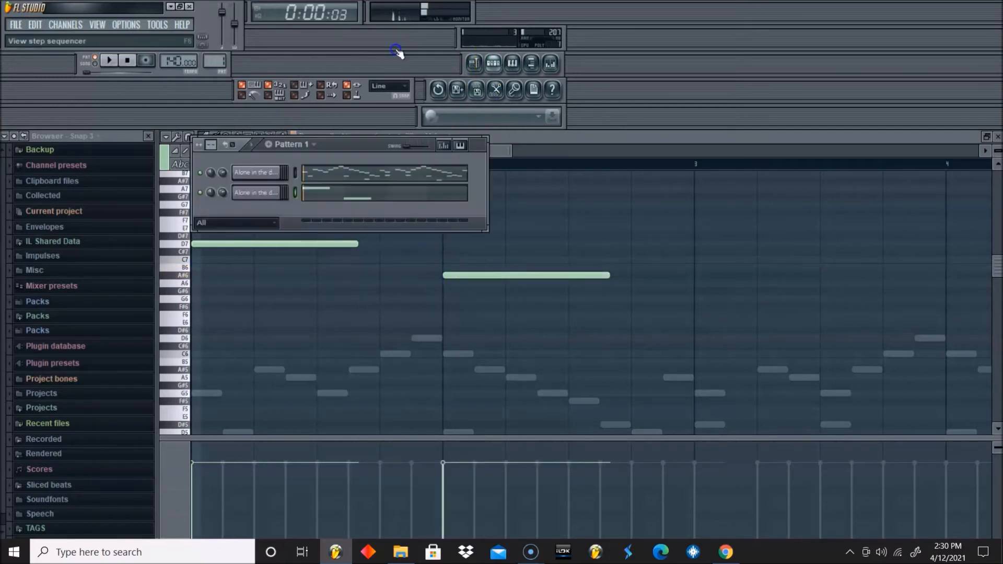
left_click(274, 197)
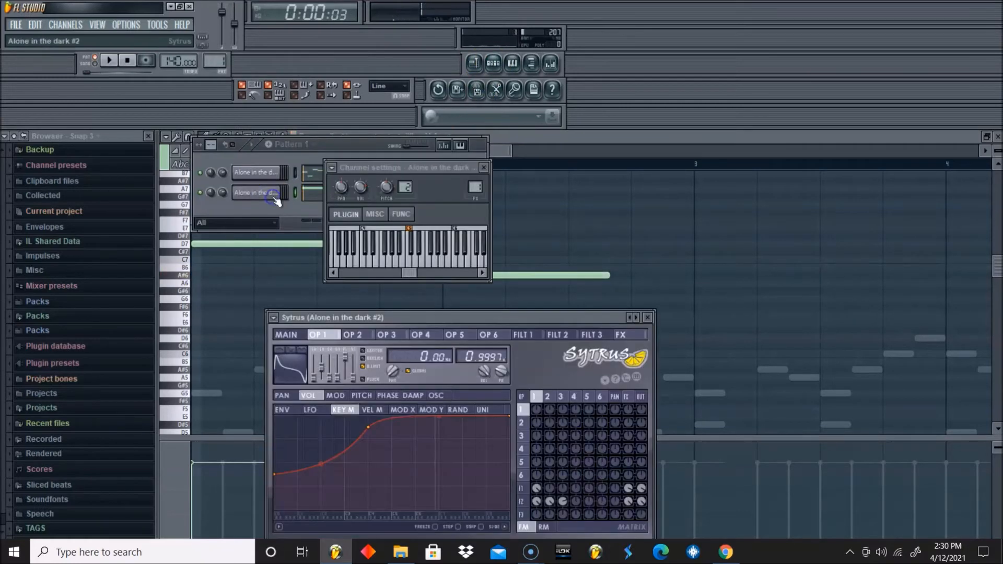
left_click(637, 317)
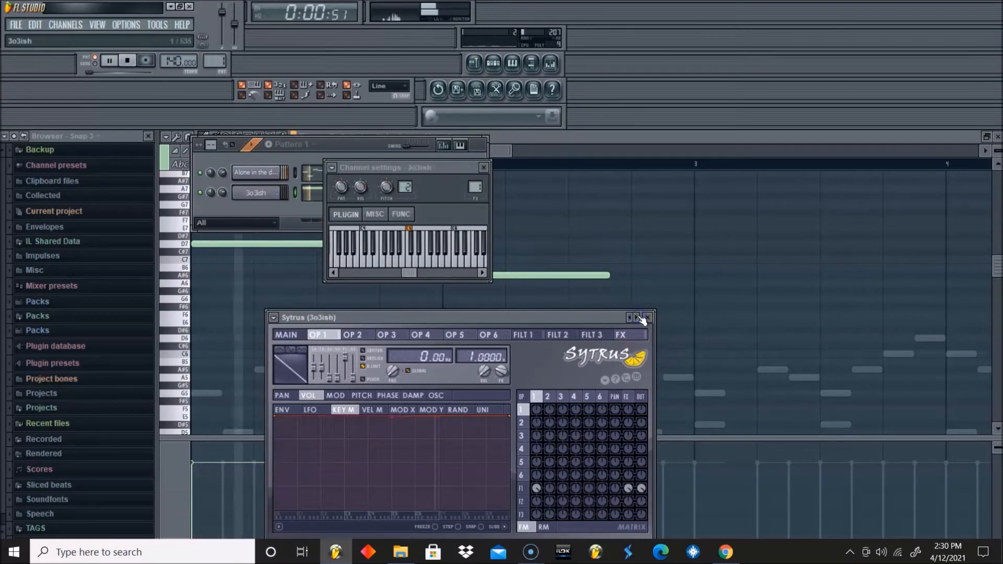
left_click(637, 317)
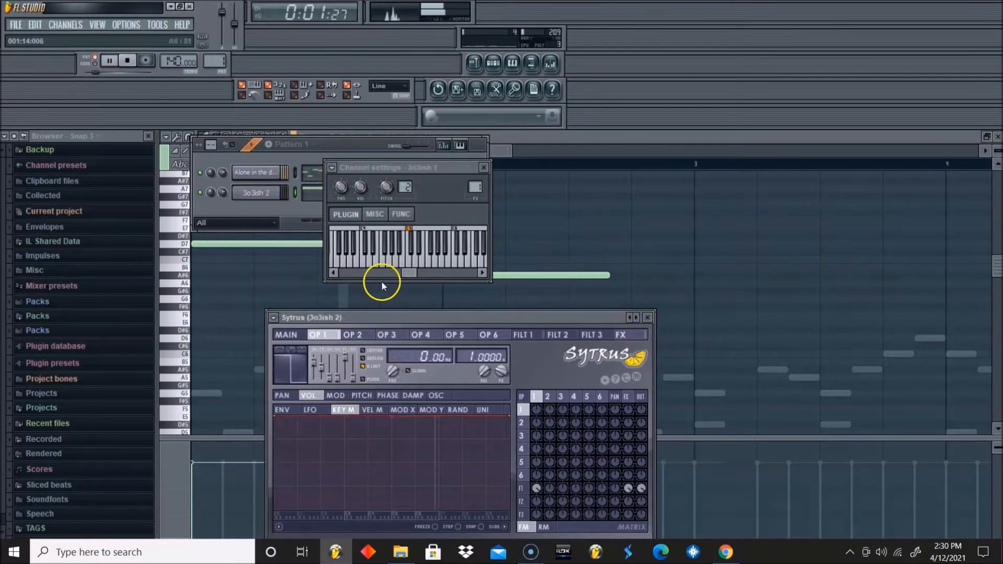
left_click(273, 317)
mouse_move(302, 343)
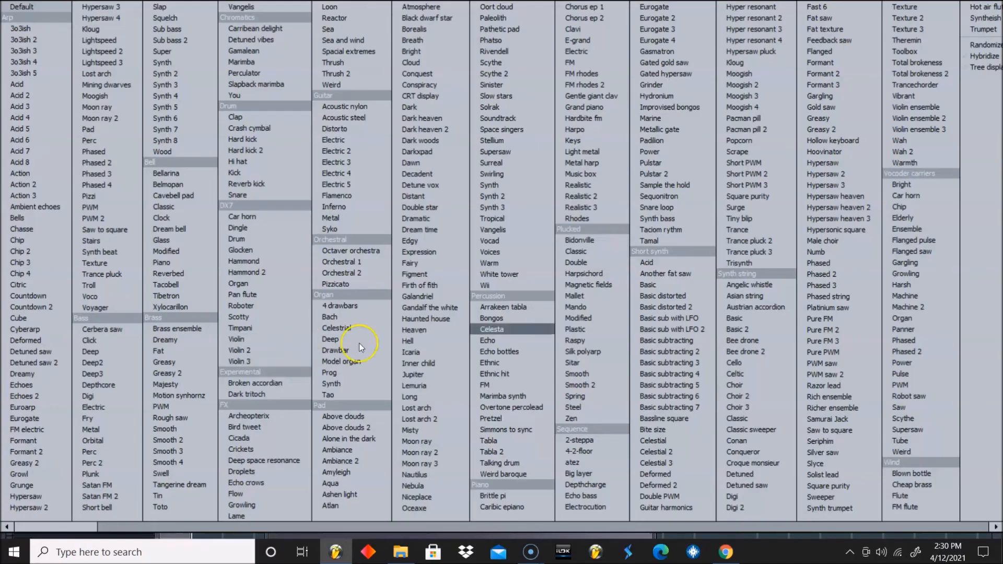
left_click(366, 253)
key("space")
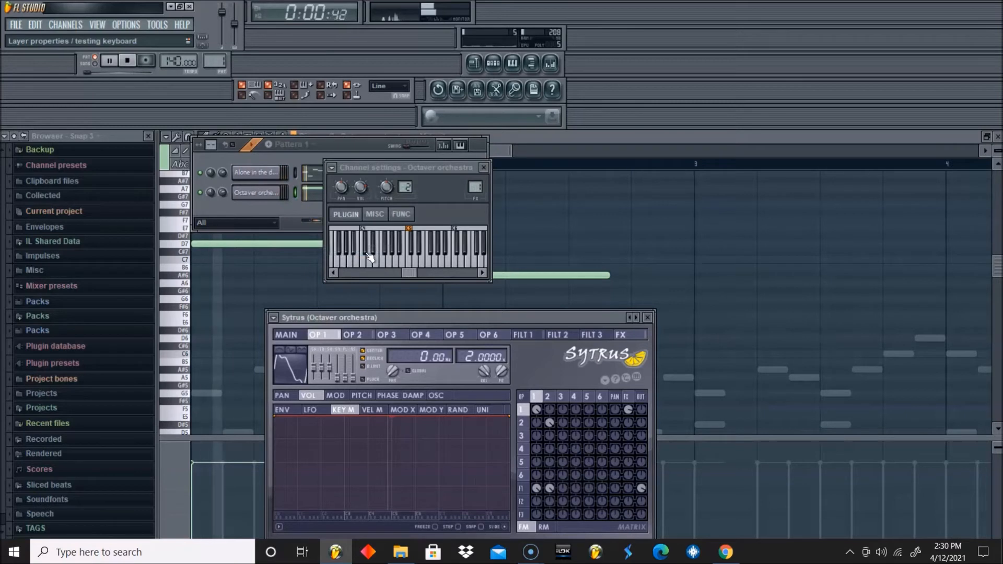
Shorten the D7 note in bar 1 and add A#6 and A6 notes of equal length on beats 2 and 3
left_click(292, 289)
key("space")
left_click(336, 246)
right_click(335, 246)
left_click(201, 244)
left_click_drag(359, 242, 281, 243)
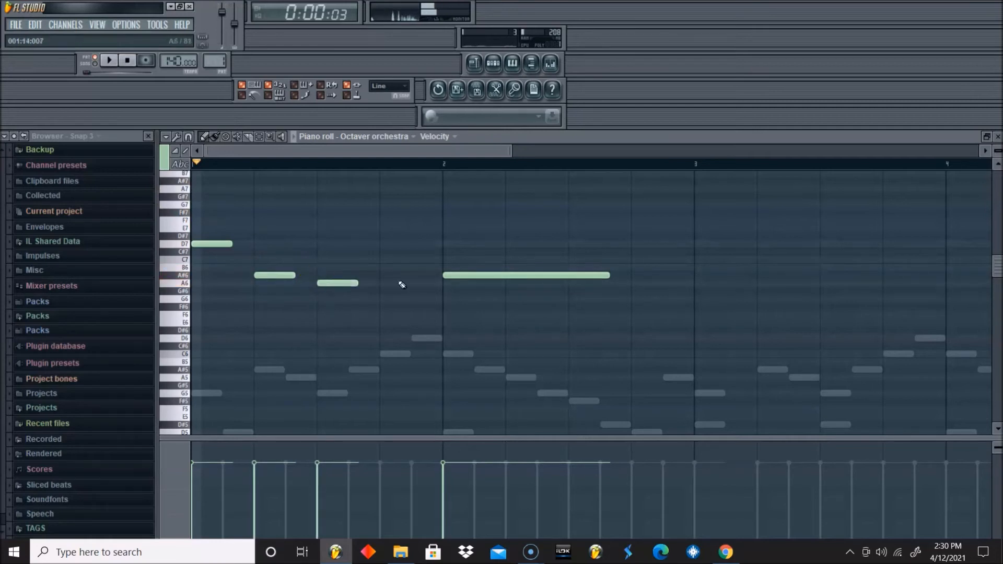
Delete the long A#6 note in bar 2 and play the three-note phrase
right_click(479, 274)
key("space")
key("space")
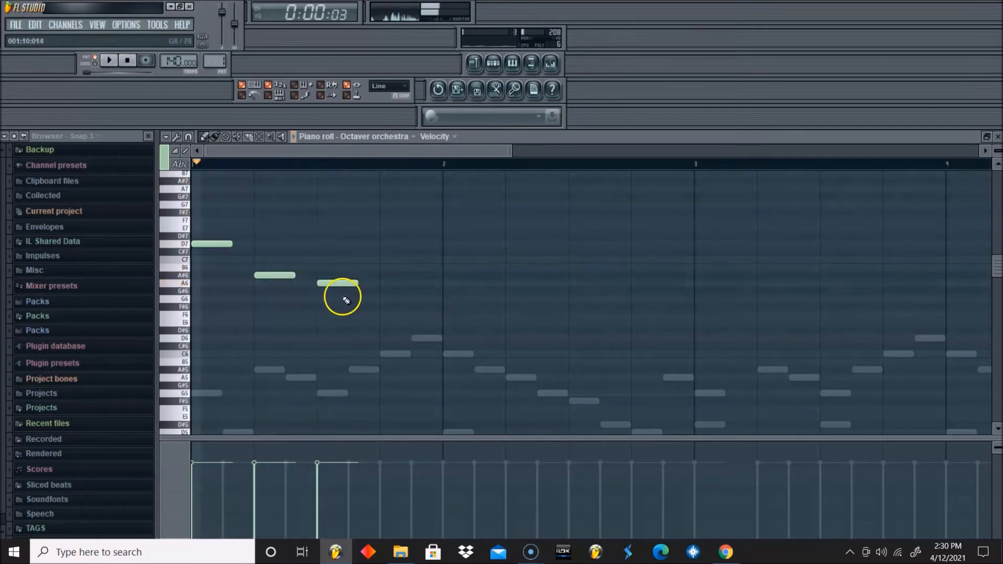
Shorten the D7, A#6 and A6 notes to very brief hits spaced half a beat apart and play them
left_click_drag(278, 277, 235, 275)
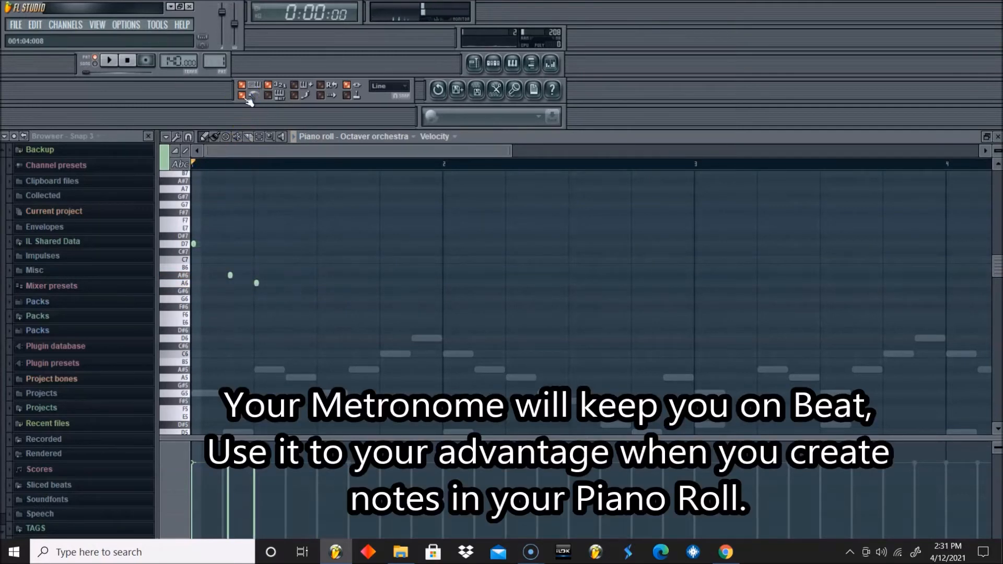
key("space")
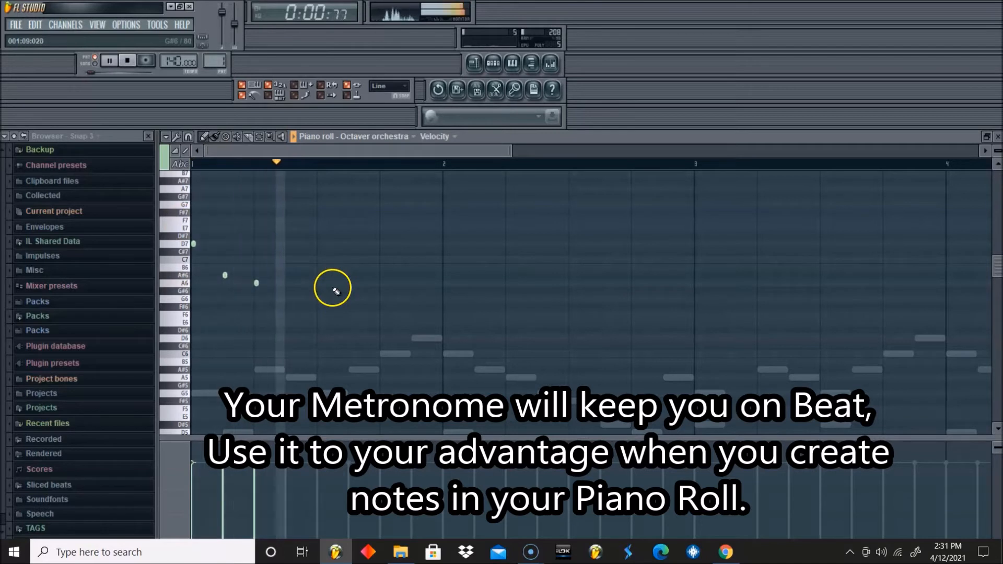
key("space")
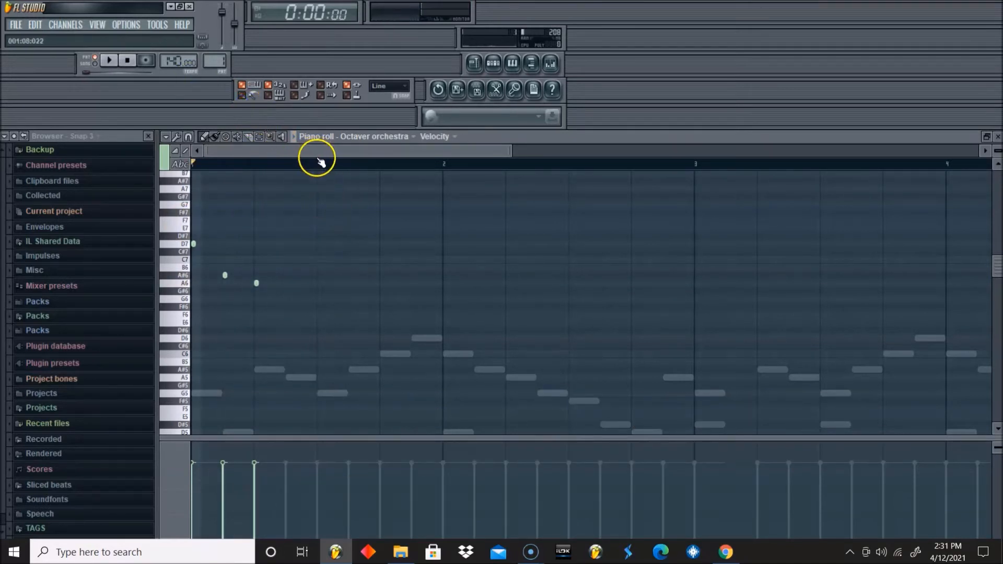
Duplicate the three-note phrase from the first half of bar 1 until bars 1 and 2 are filled, removing the extra copy in bar 3
left_click_drag(318, 160, 113, 178)
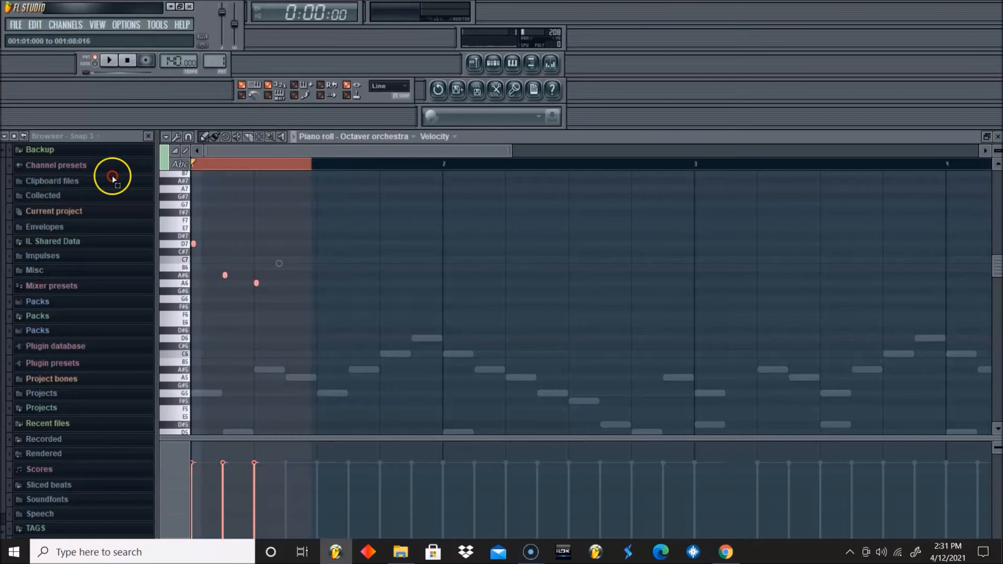
left_click(189, 137)
left_click(206, 168)
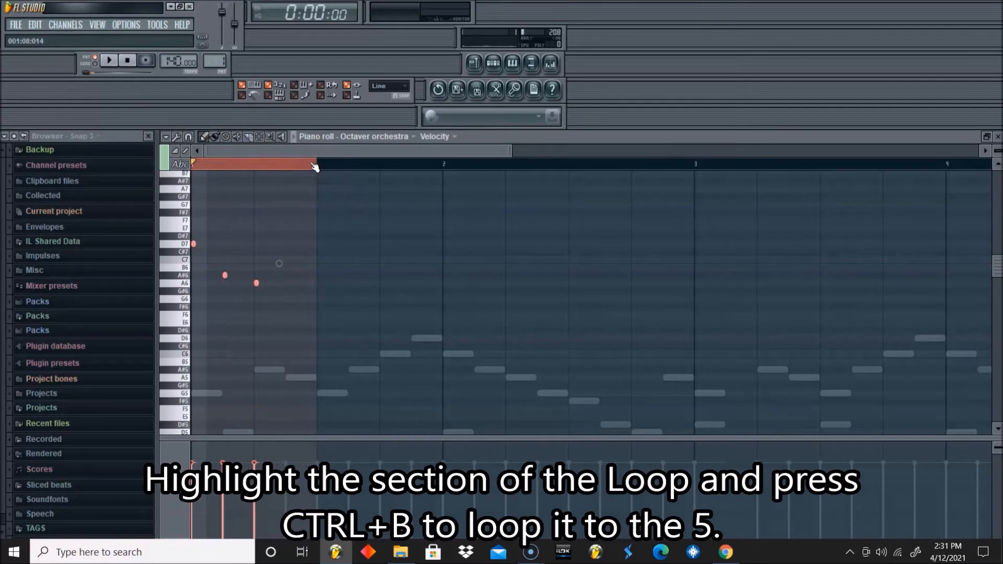
key("ctrl+b")
key("ctrl+b")
key("ctrl+b")
key("ctrl+b")
key("ctrl+b")
key("ctrl+d")
left_click(127, 58)
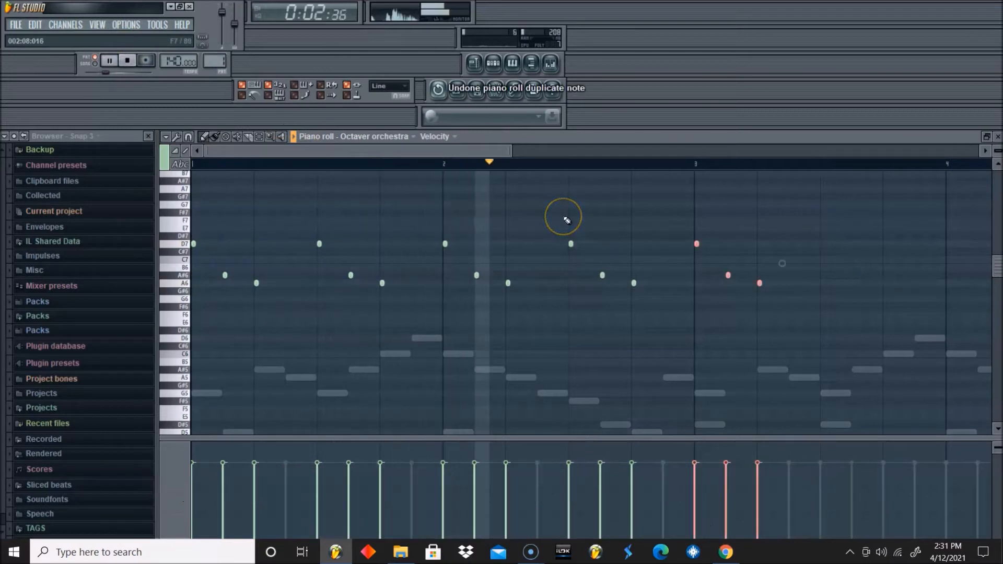
key("Delete")
Duplicate the counter-melody notes of bars 1 and 2 into bars 3 and 4
left_click_drag(696, 162, 99, 233)
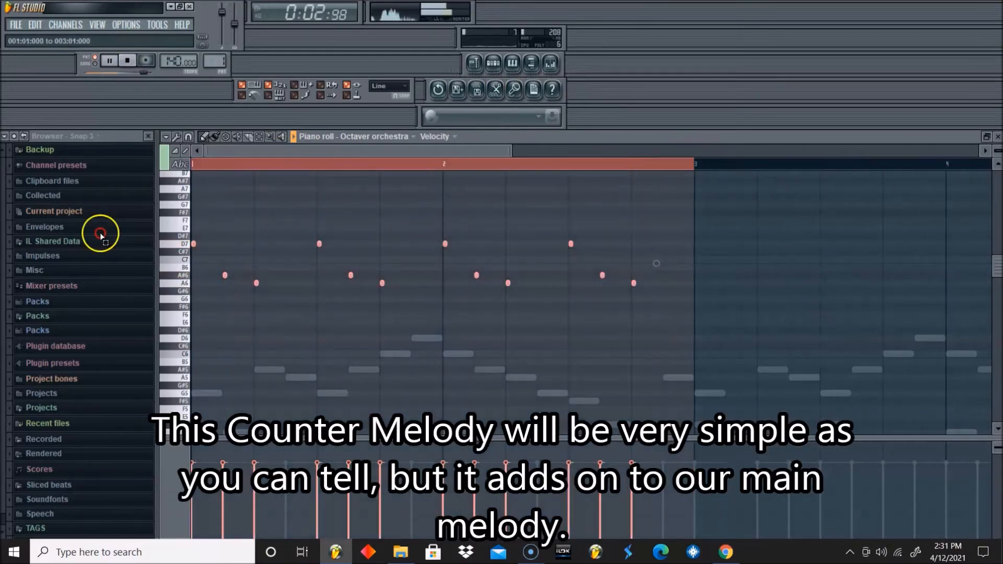
key("ctrl+b")
key("space")
Vary bar 3 by raising the opening D7 of each half to D#7, adding D7 hits half a beat after, and removing the second A#6
left_click(595, 240)
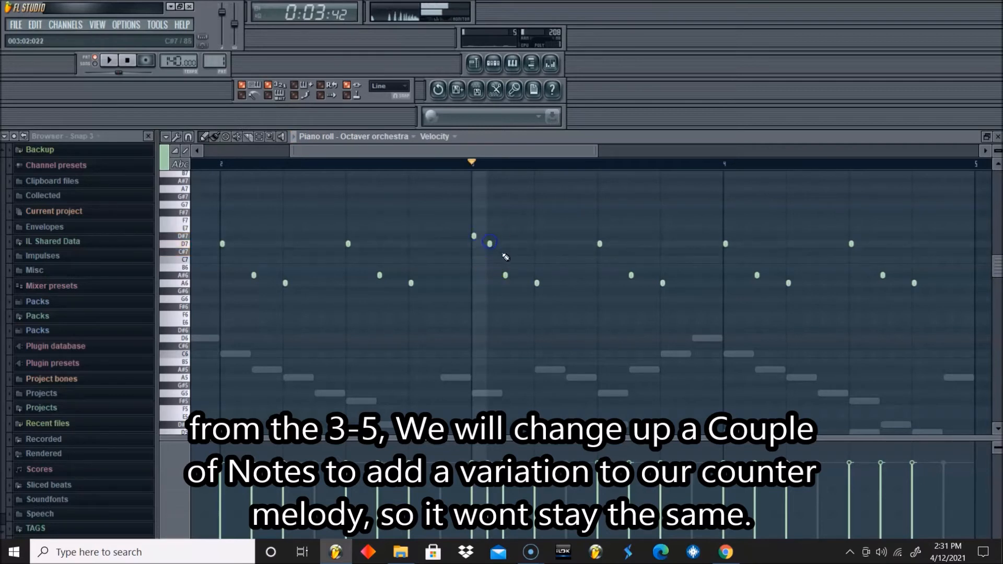
key("space")
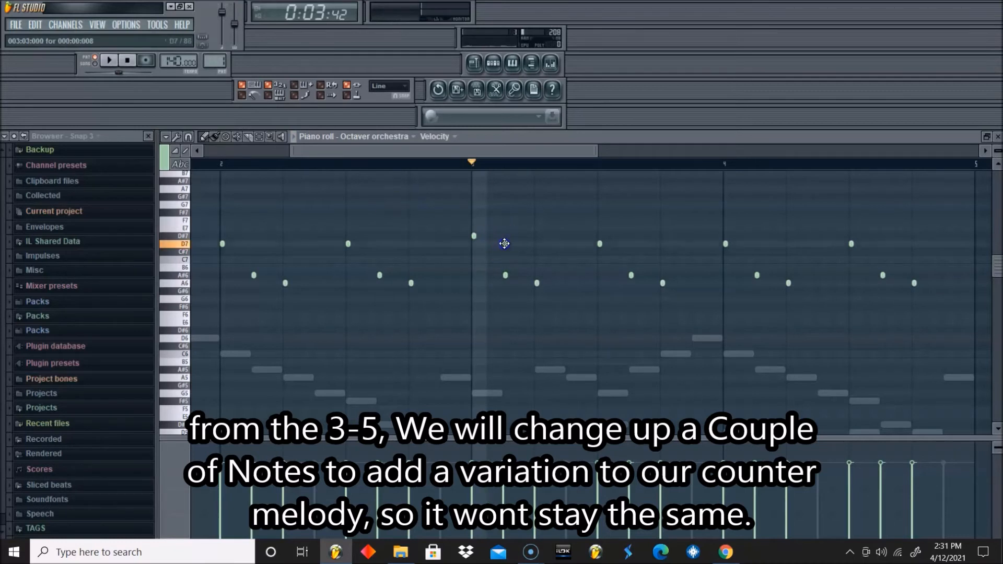
key("space")
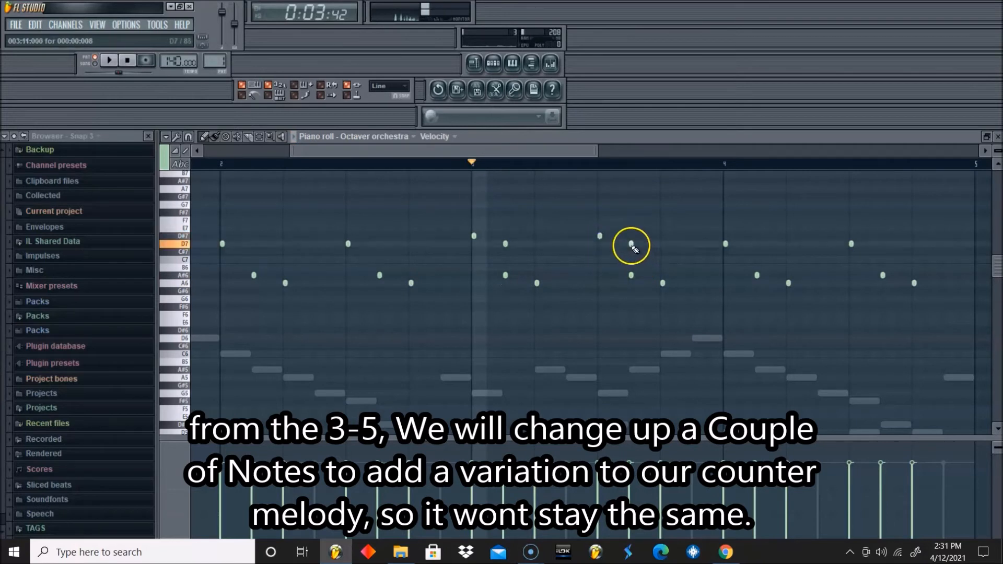
key("space")
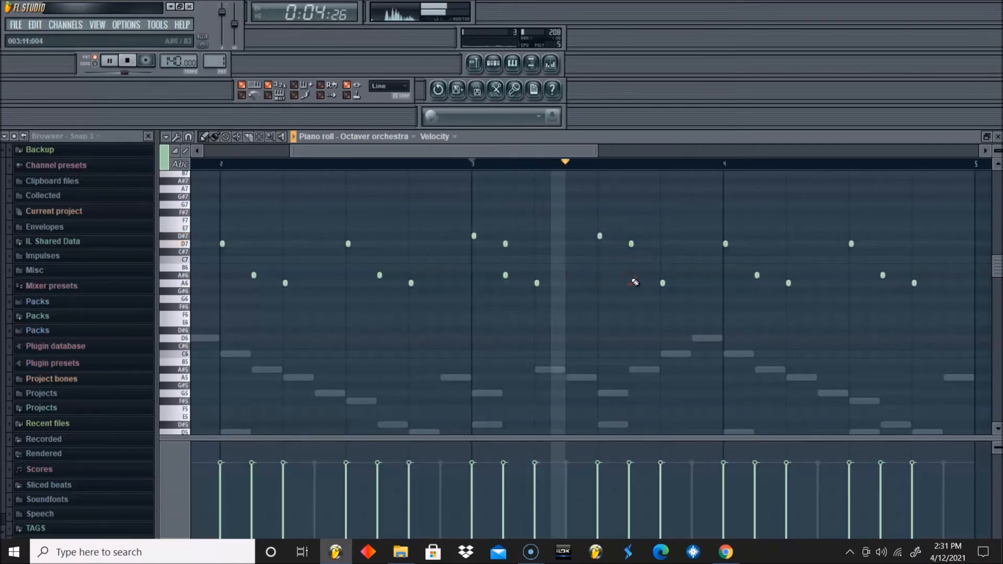
Try a short F#6 note at the start of bar 4 and a short G6 note at its midpoint during playback
key("space")
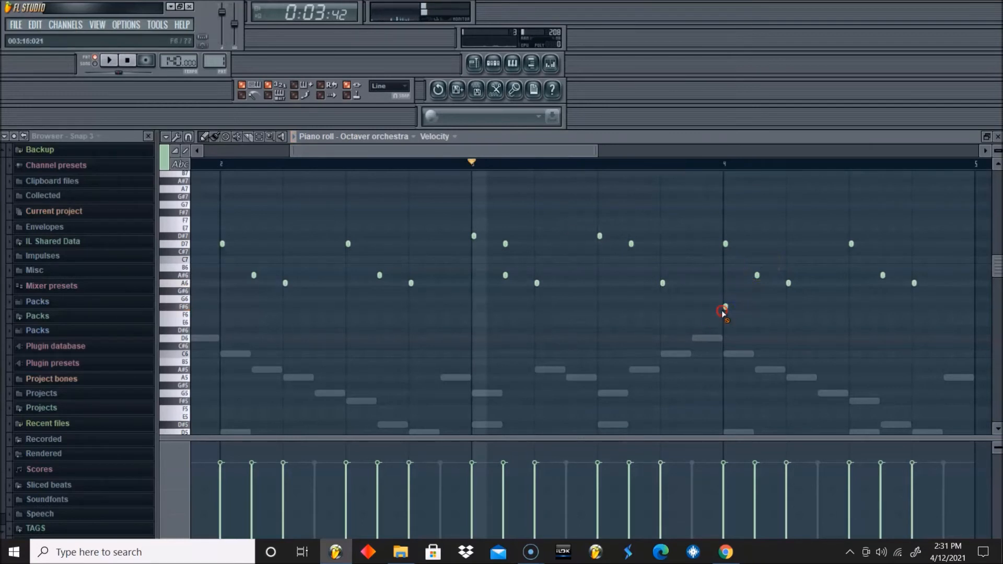
right_click(742, 312)
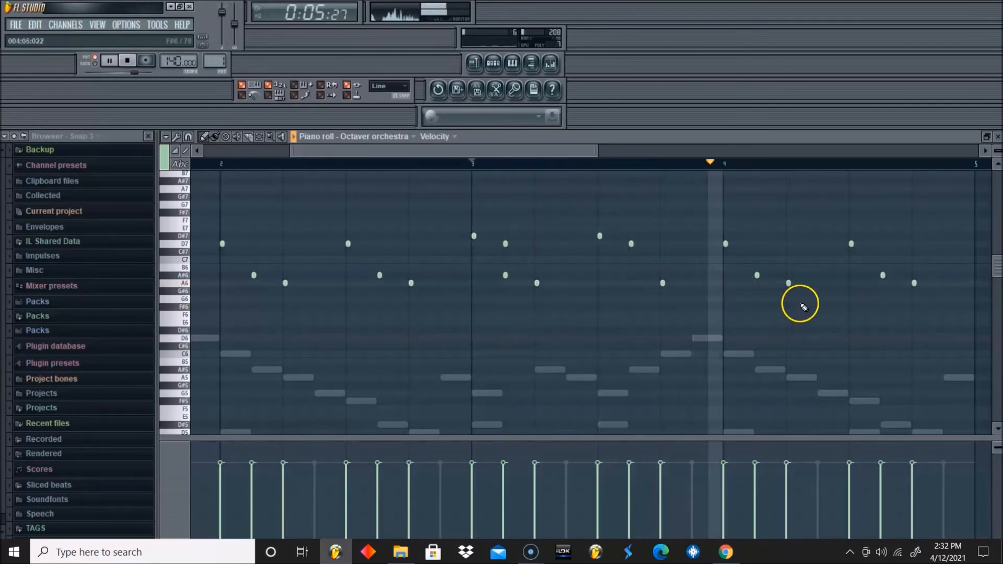
left_click(852, 300)
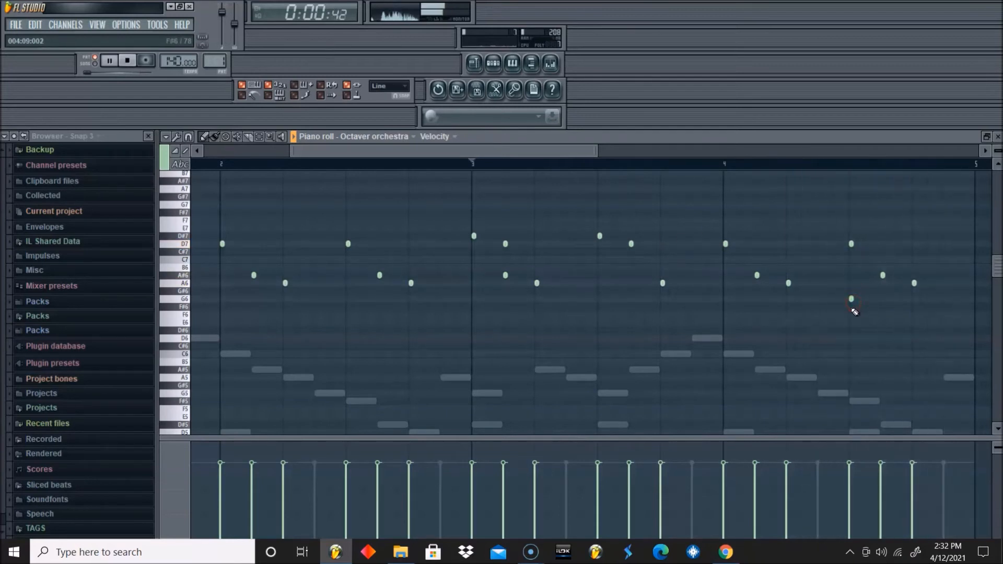
scroll(854, 299, "up", 2)
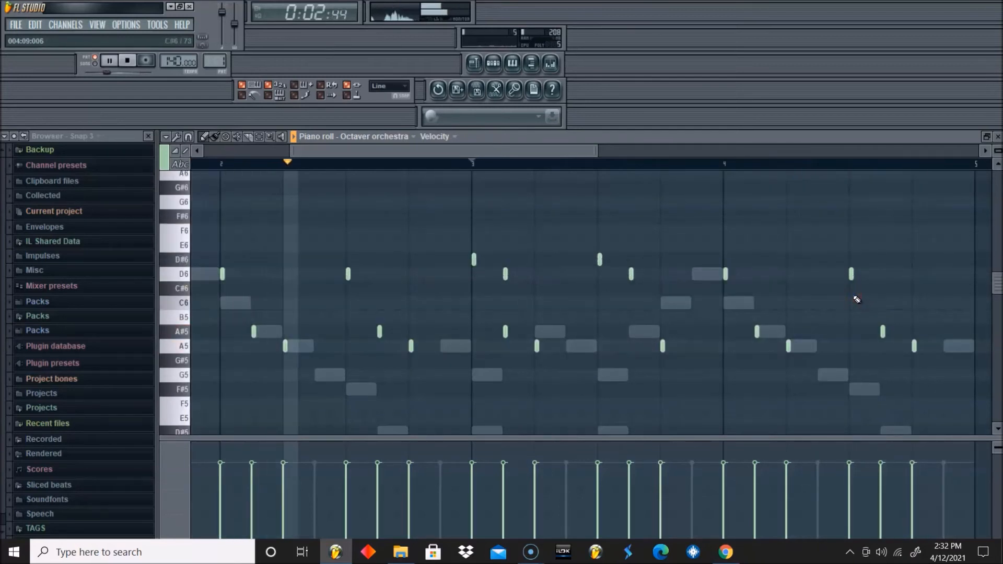
Open the first melody channel's Sytrus and step through its presets from Ambiance to Amyleigh while the pattern plays
left_click(493, 63)
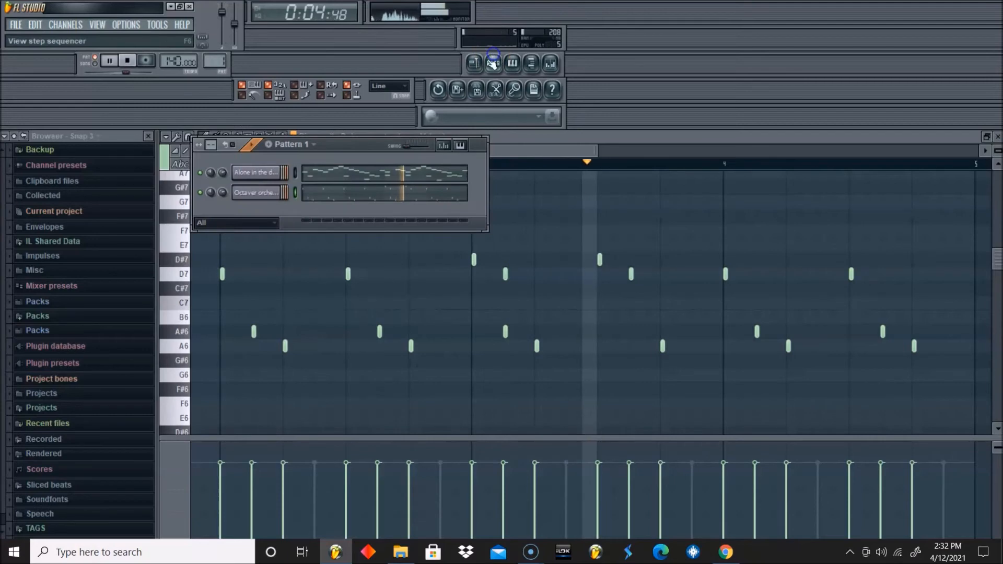
left_click(259, 173)
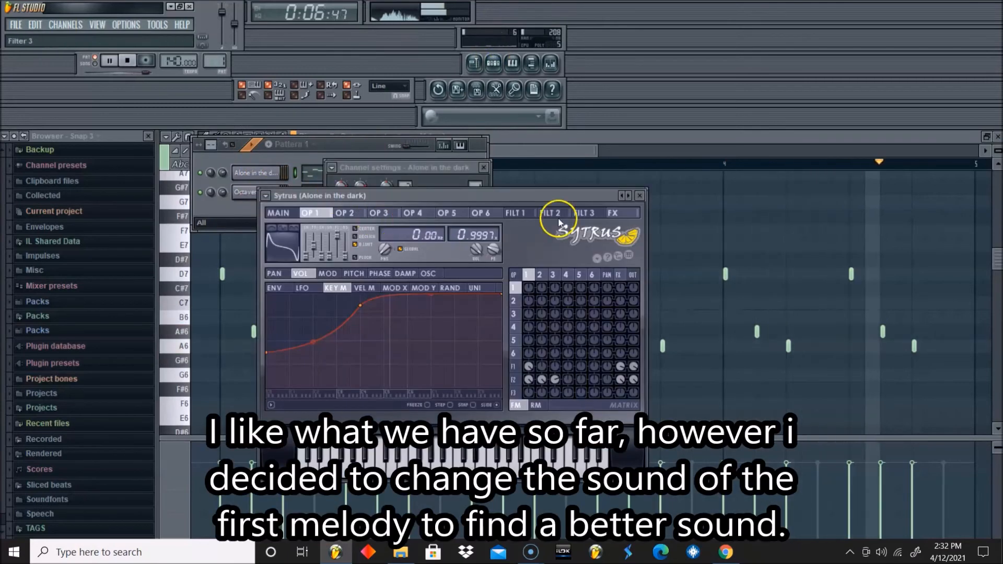
left_click(629, 196)
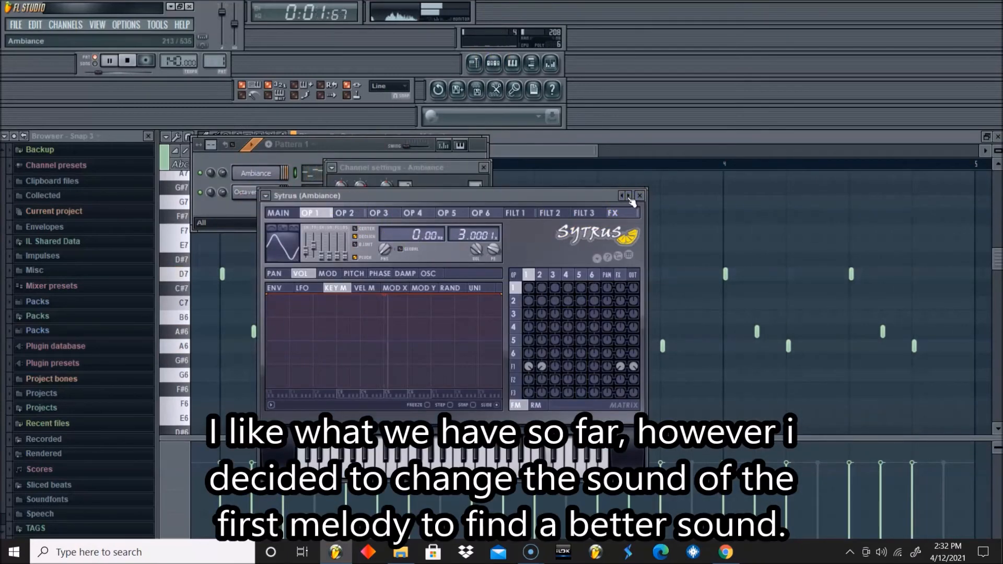
left_click(629, 196)
left_click(629, 196)
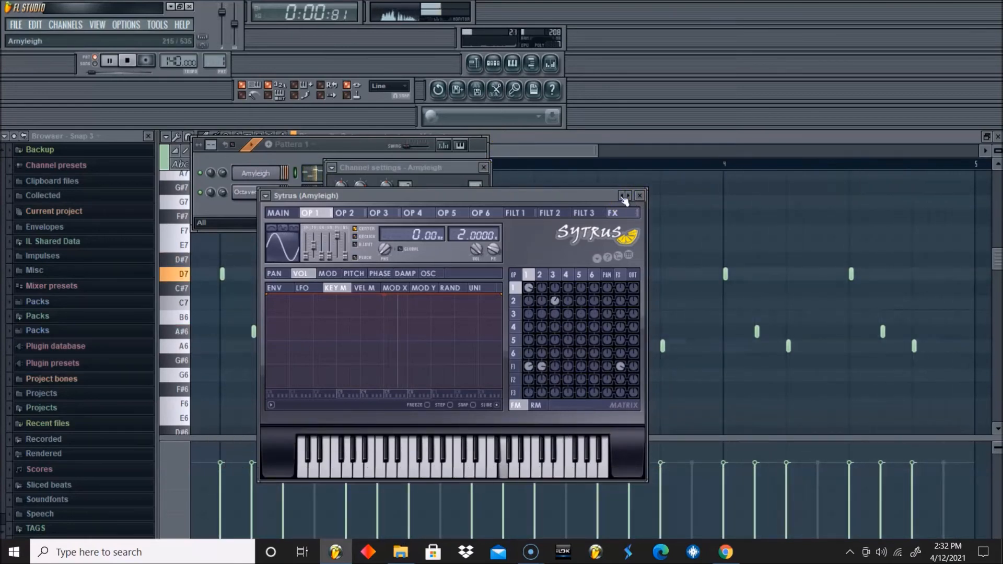
Lower the Octaver orchestra channel's volume to about 47% and reduce the Amyleigh channel's volume slightly
left_click(327, 144)
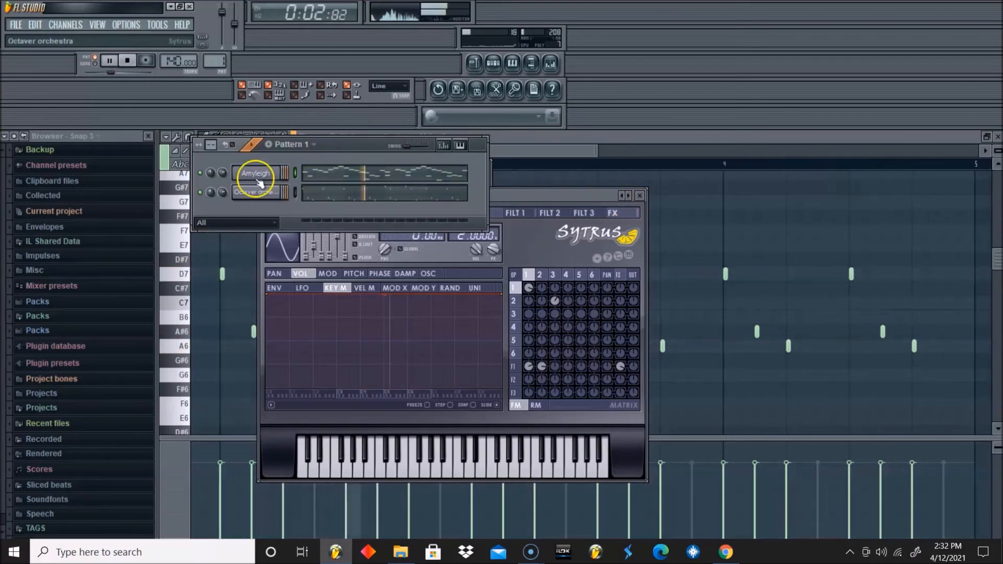
left_click_drag(221, 192, 218, 240)
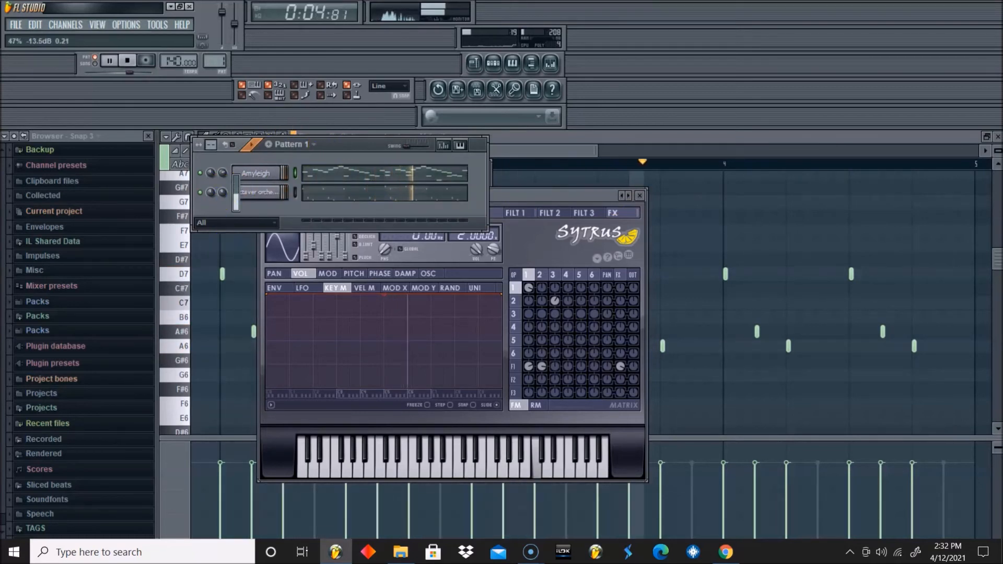
left_click_drag(221, 175, 223, 182)
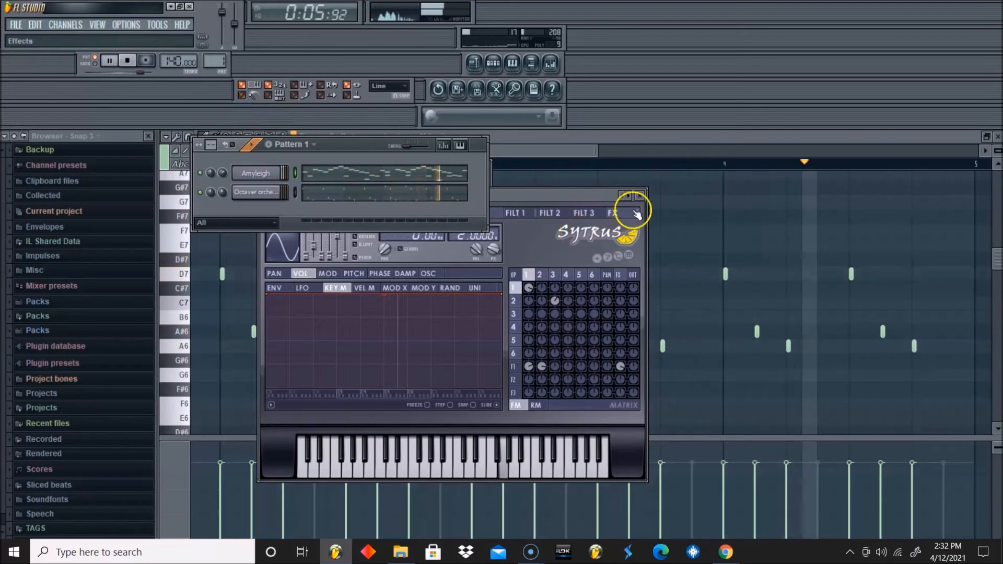
Switch the first melody channel past Aqua to the Ashen light preset, set its volume to about 39%, and lower the Octaver orchestra channel
left_click(629, 195)
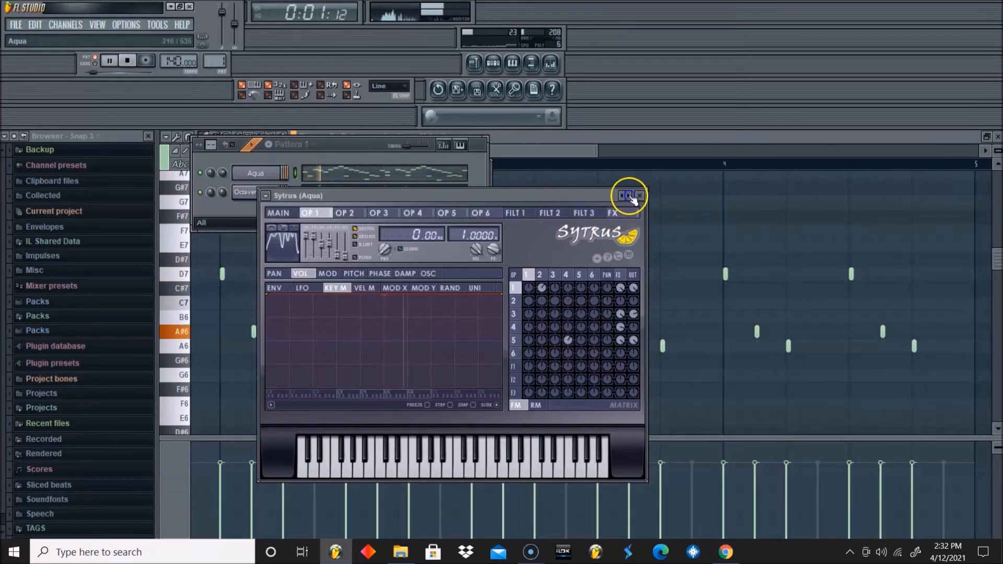
left_click(630, 195)
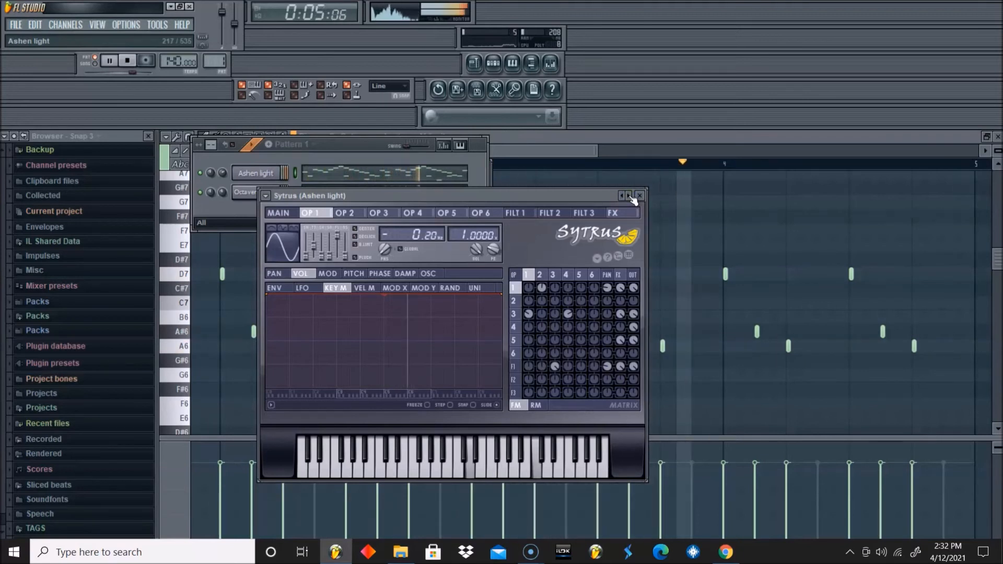
left_click(223, 174)
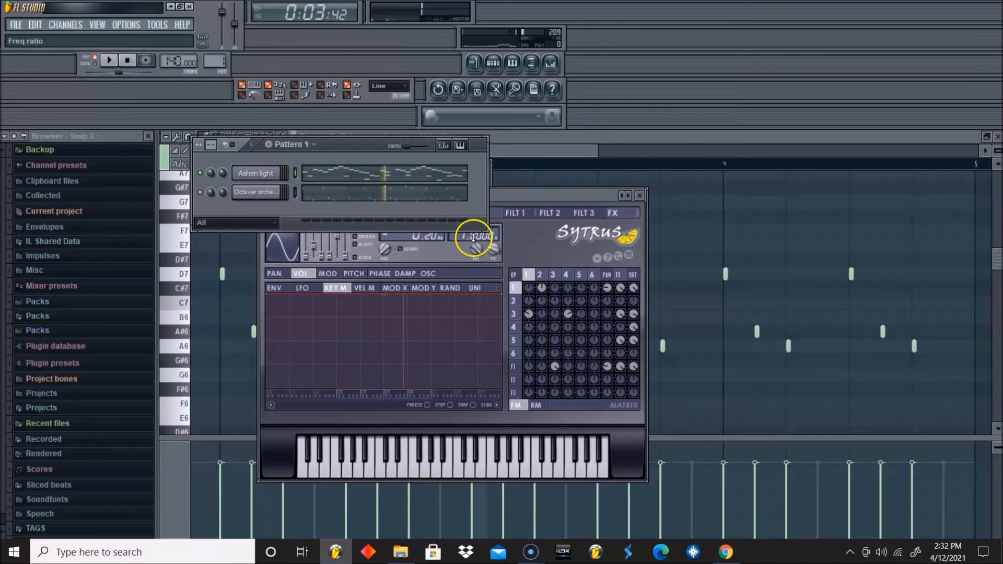
left_click_drag(549, 197, 562, 231)
left_click(350, 139)
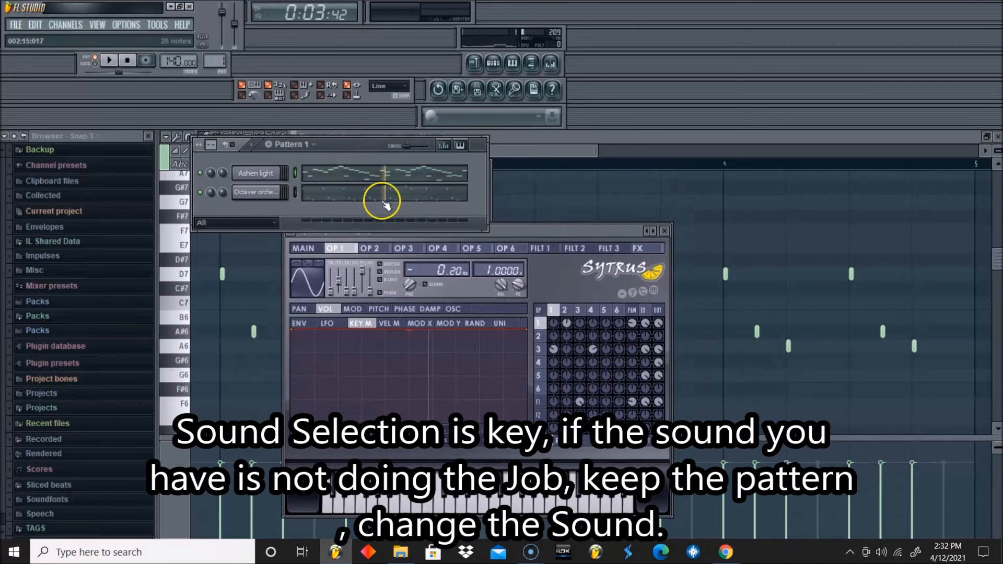
key("space")
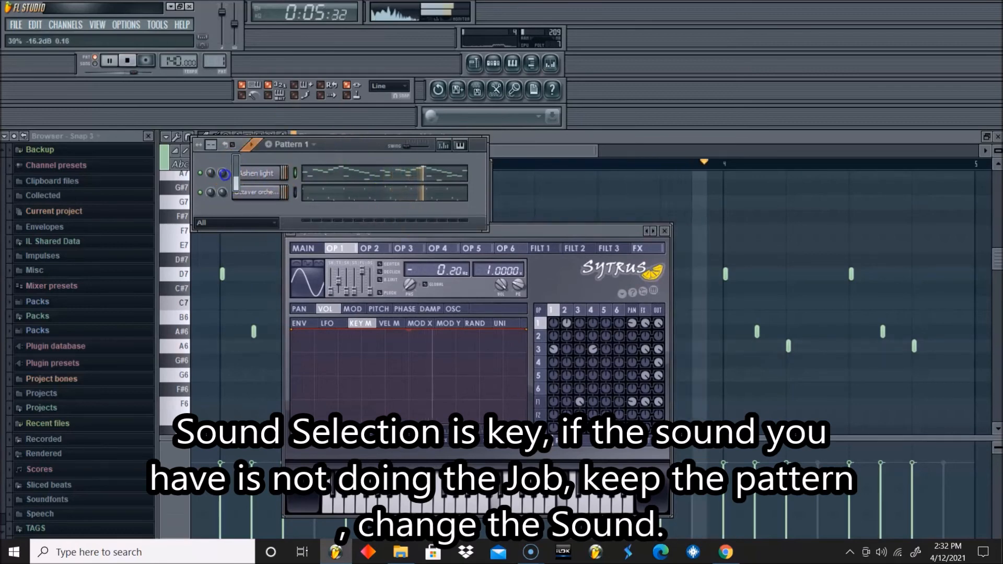
left_click_drag(222, 194, 222, 209)
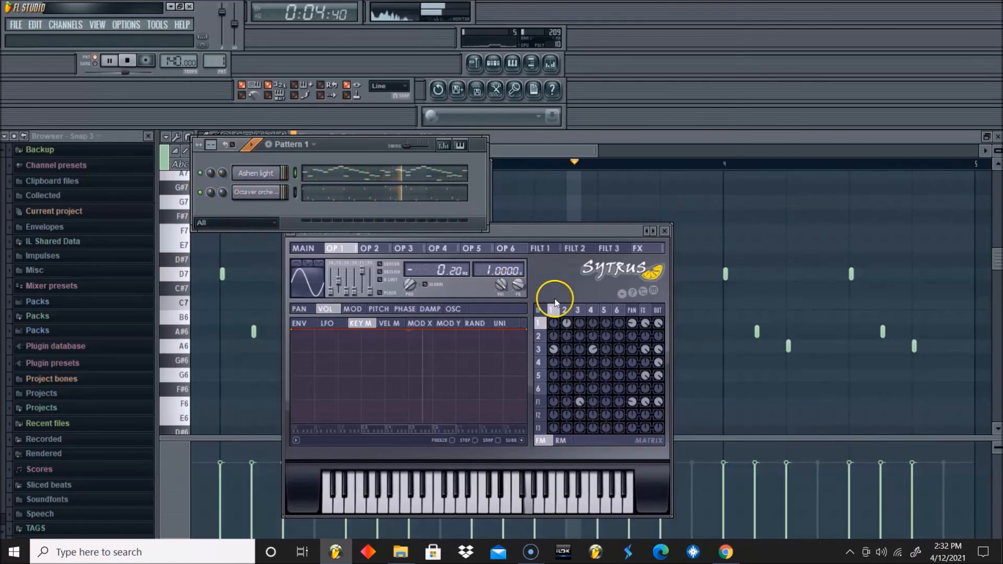
Switch the first melody channel to the Atlan preset and raise its volume
left_click(655, 235)
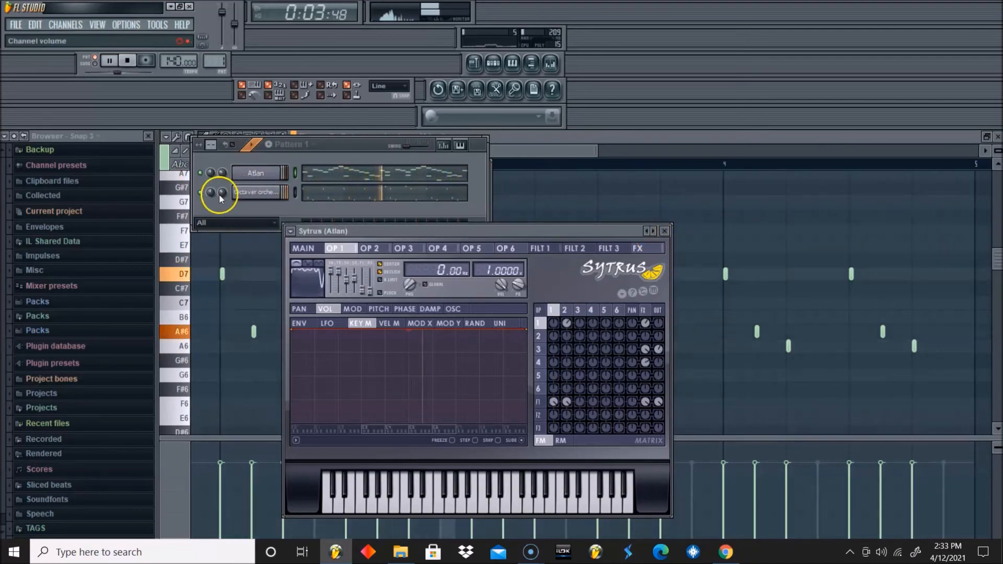
left_click_drag(223, 174, 228, 160)
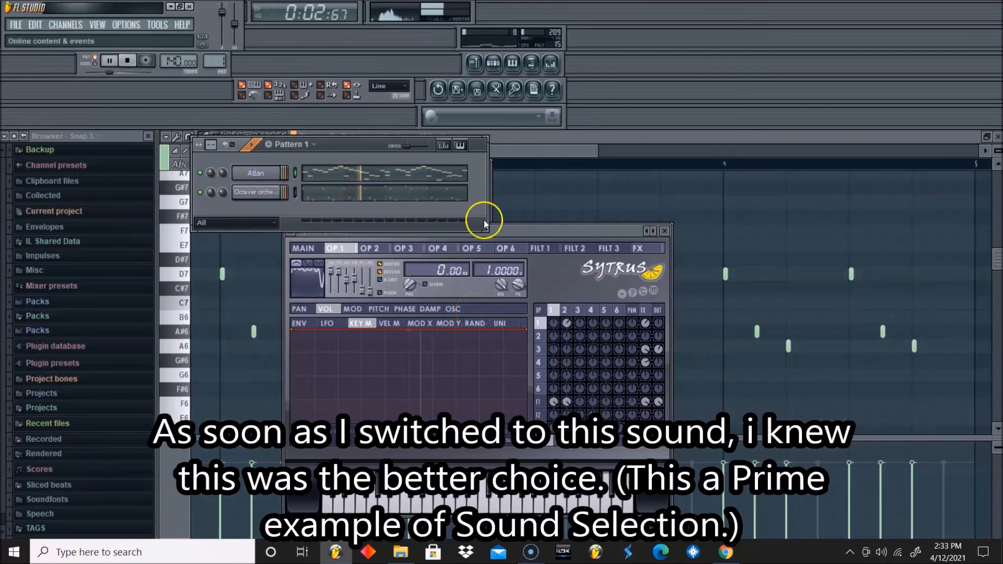
Place Pattern 1 at the start of Track 1 in the playlist, enable song mode, and stop playback
left_click(495, 72)
left_click(495, 72)
left_click(482, 69)
left_click(260, 197)
left_click(290, 224)
left_click(300, 243)
left_click_drag(290, 196, 253, 197)
left_click(84, 54)
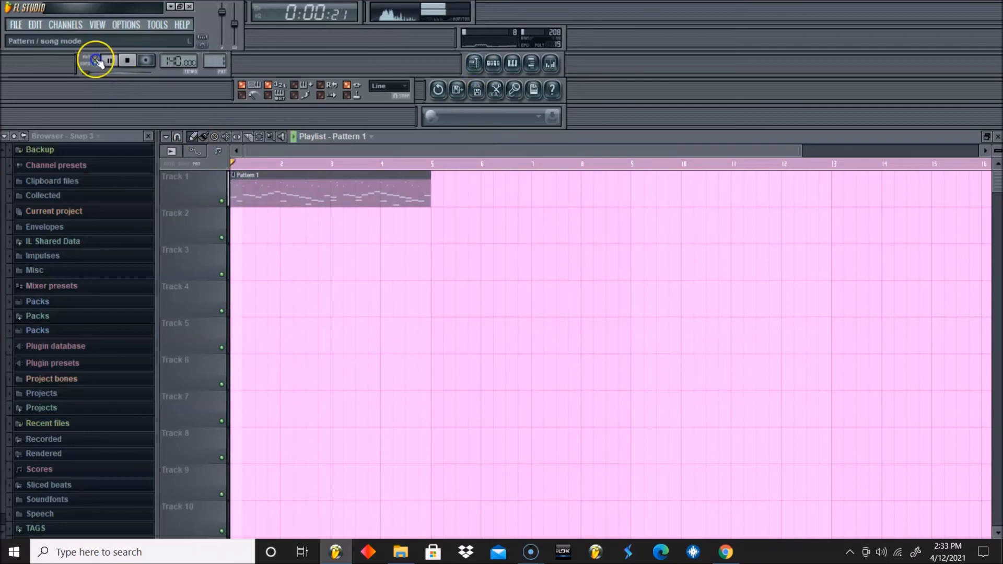
key("space")
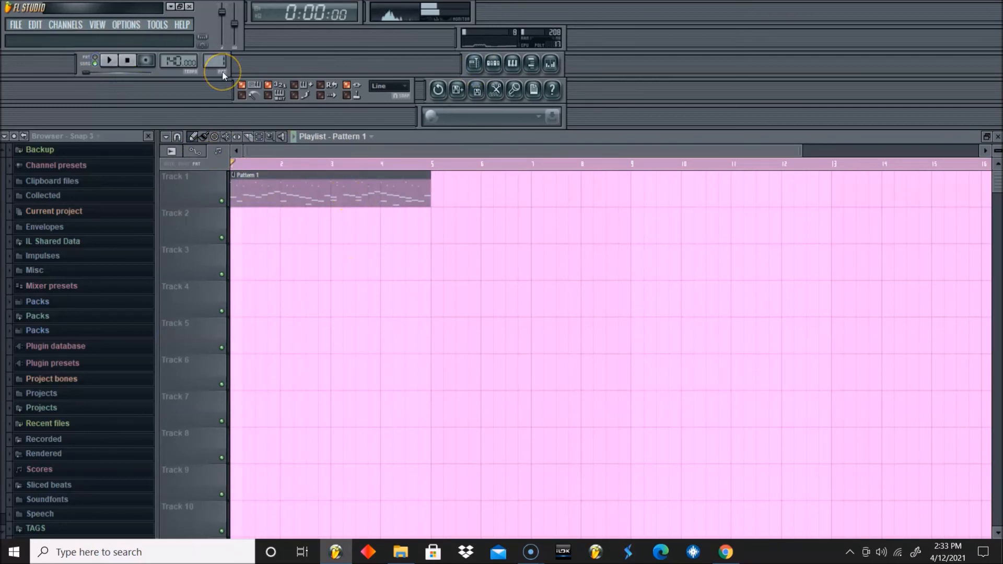
Listen to the song with the Octaver orchestra channel muted, then with it unmuted, and stop playback
left_click(251, 94)
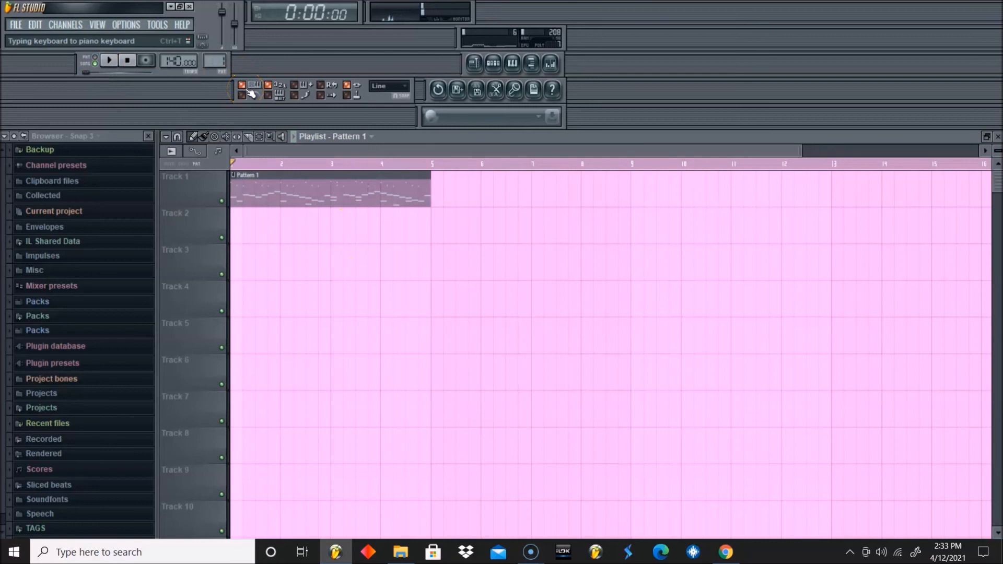
left_click(494, 63)
left_click(494, 63)
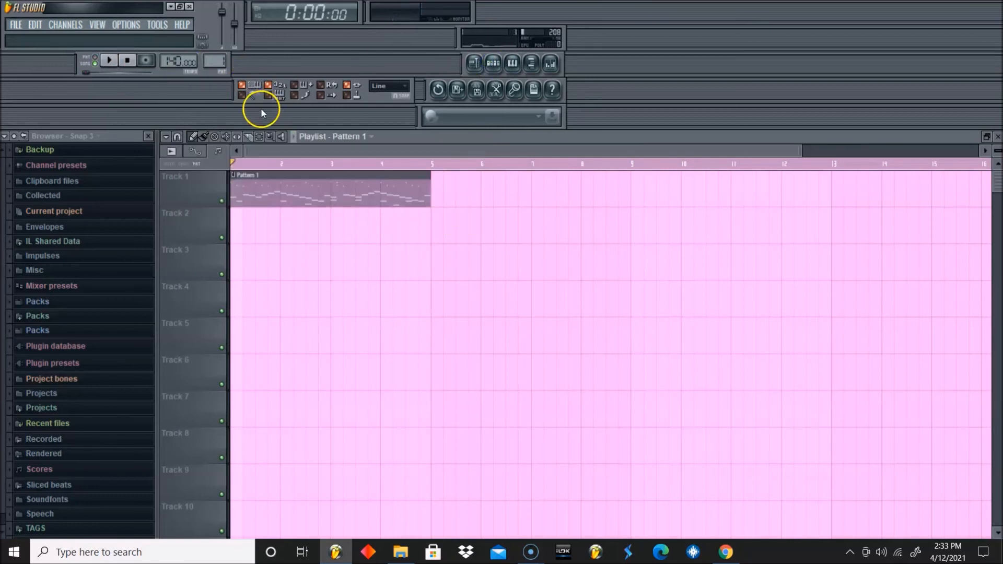
left_click(493, 63)
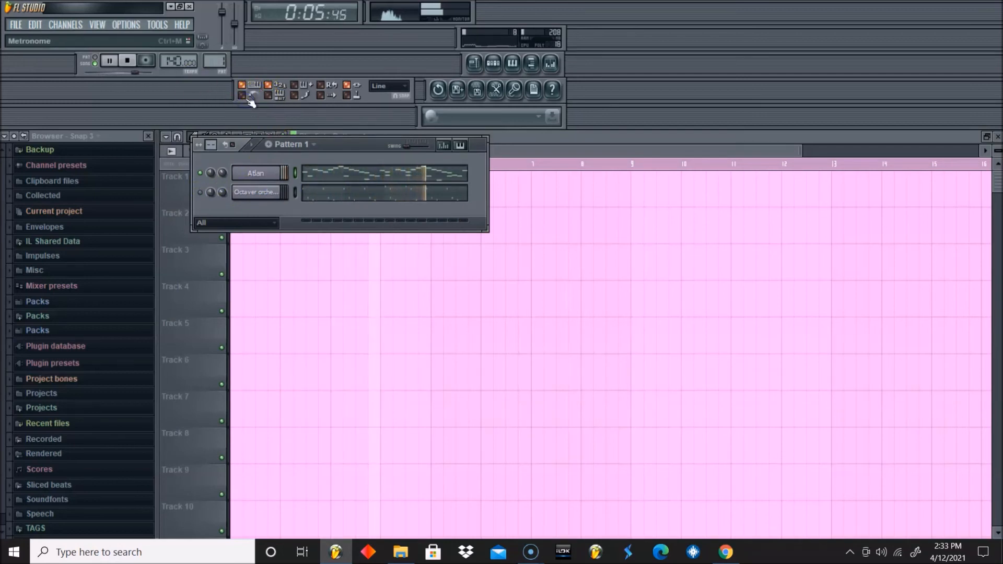
left_click(201, 192)
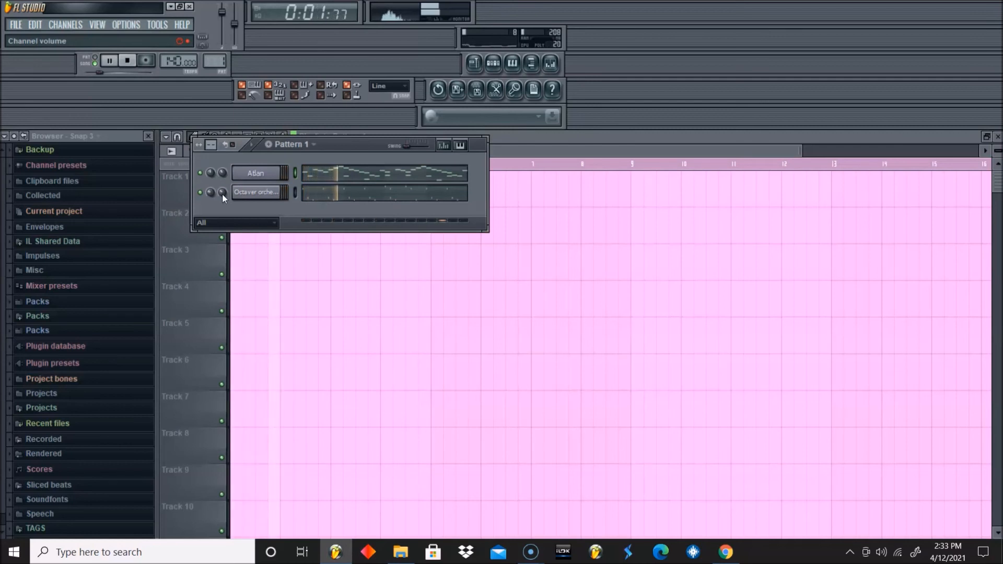
key("space")
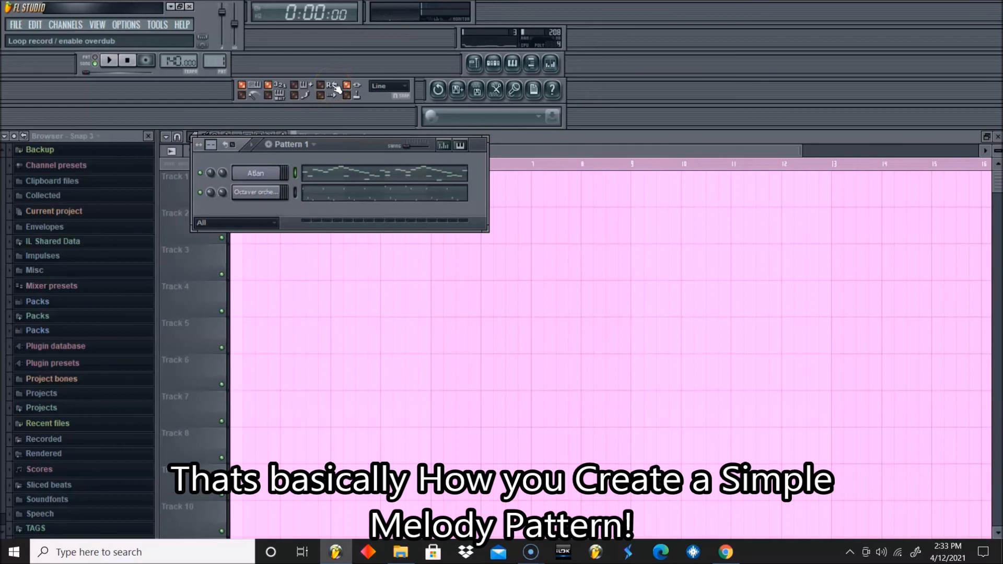
left_click(491, 67)
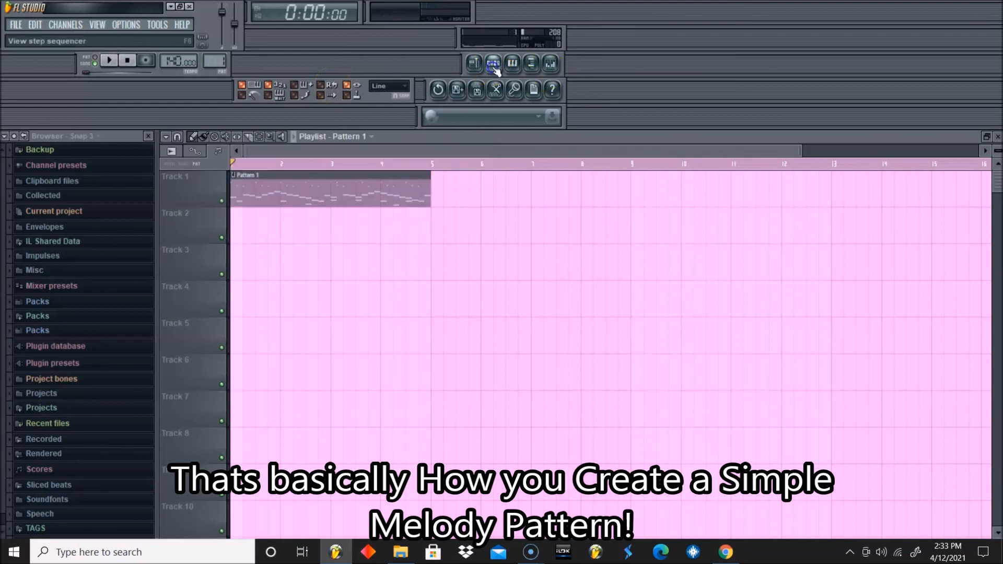
left_click(494, 69)
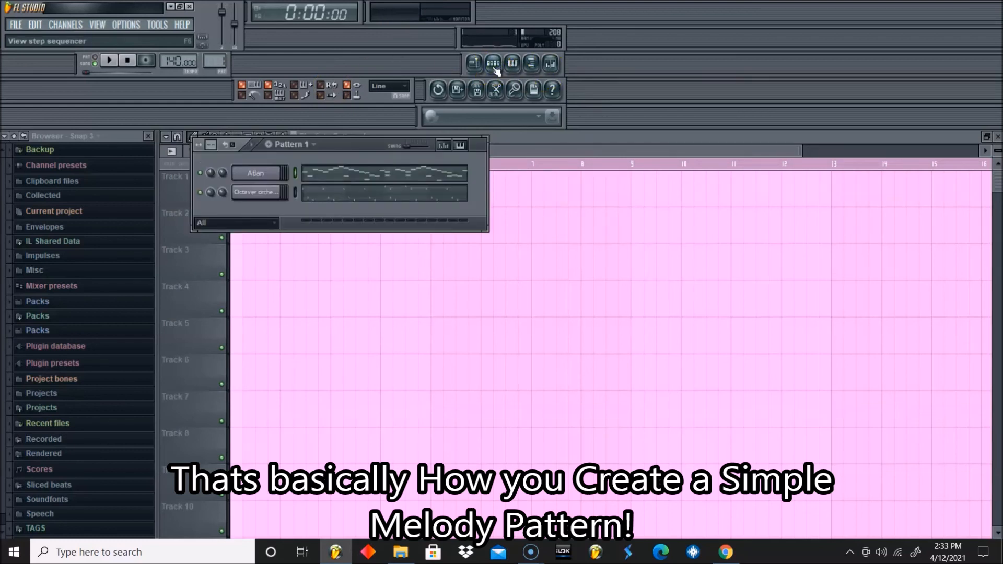
left_click(403, 122)
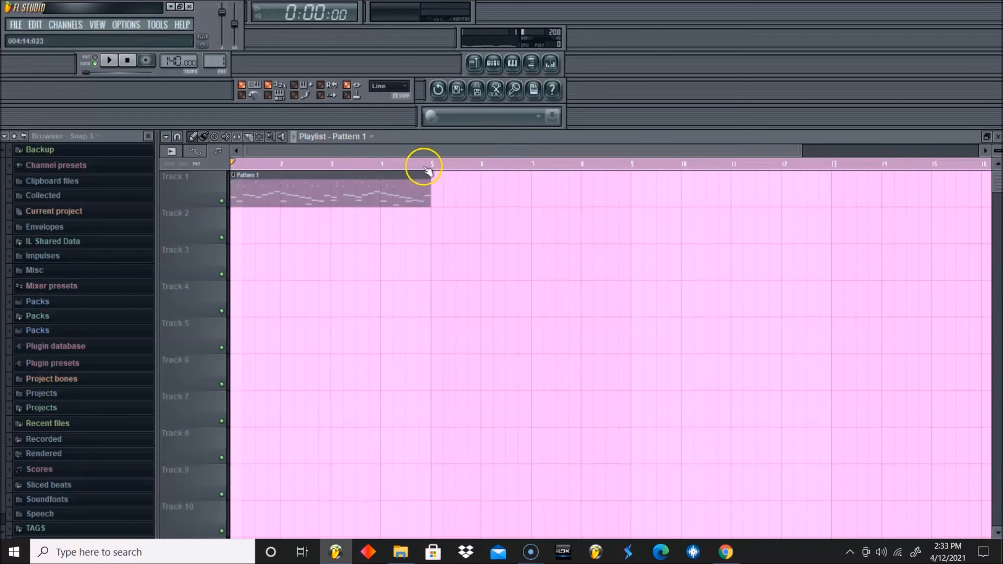